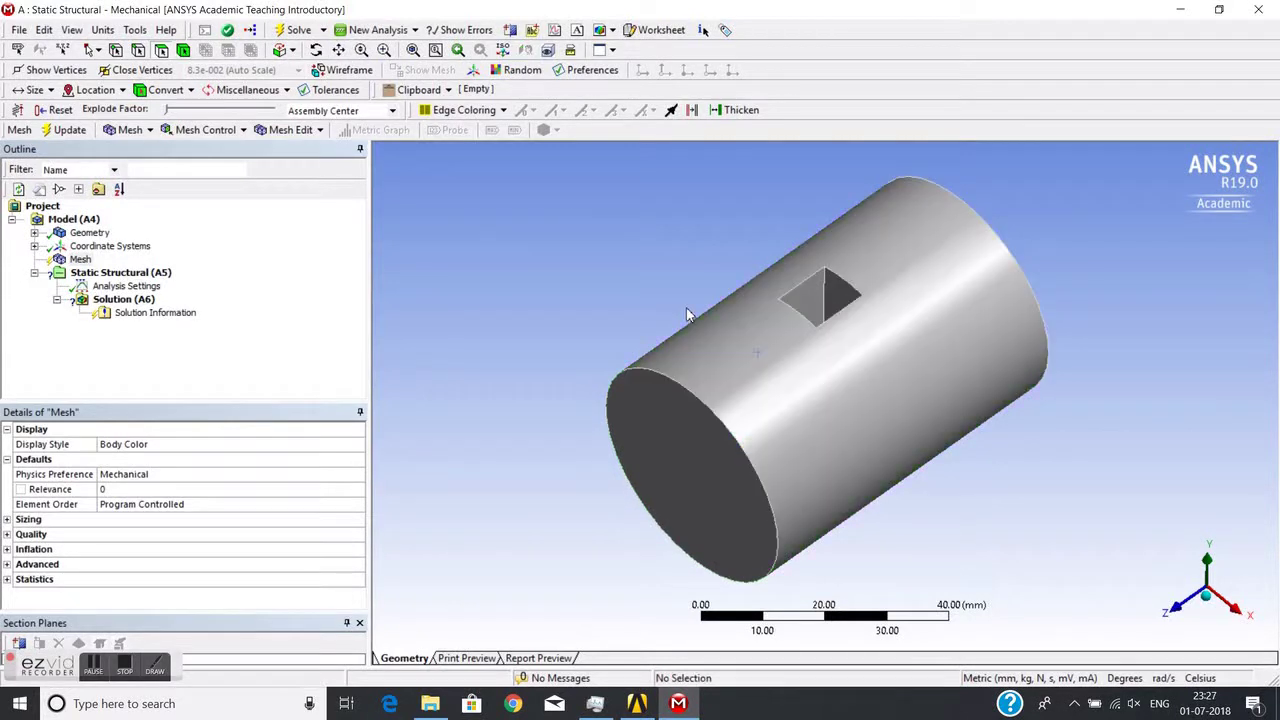
Orbit the cylinder so the slot sits near the top, and zoom in slightly
click(316, 50)
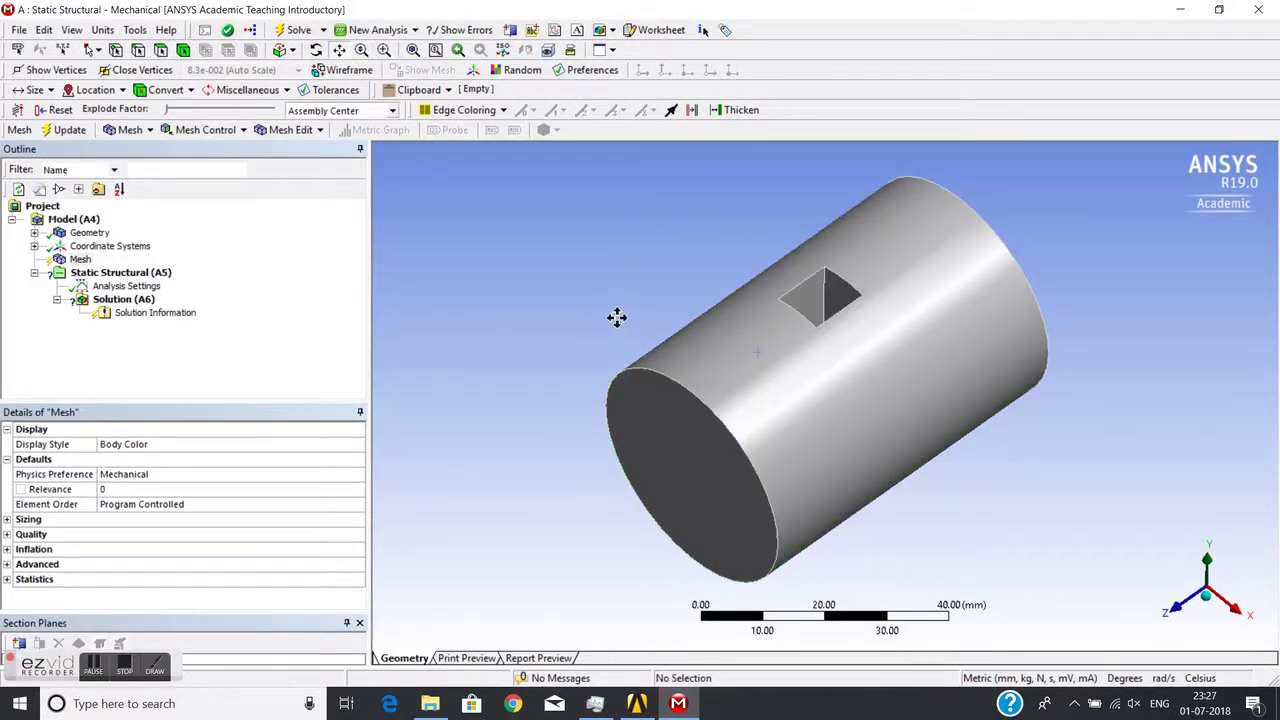
drag(622, 312, 603, 280)
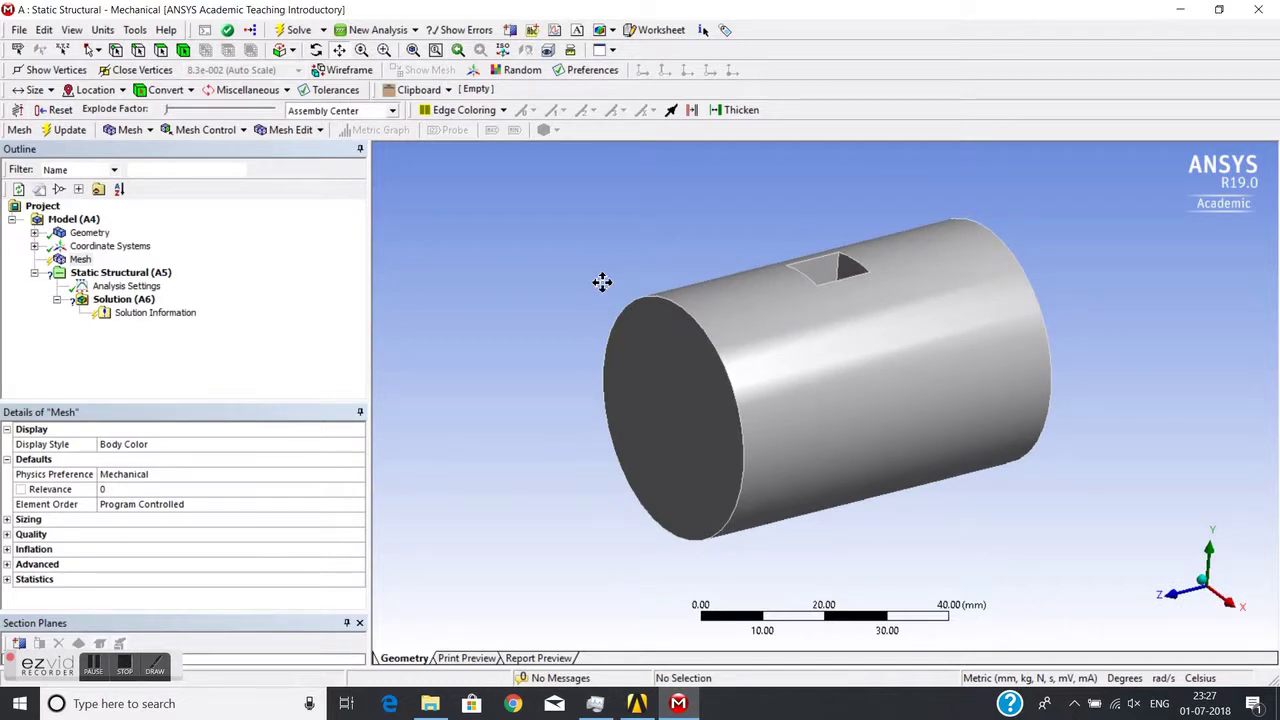
scroll(600, 280, up, 1)
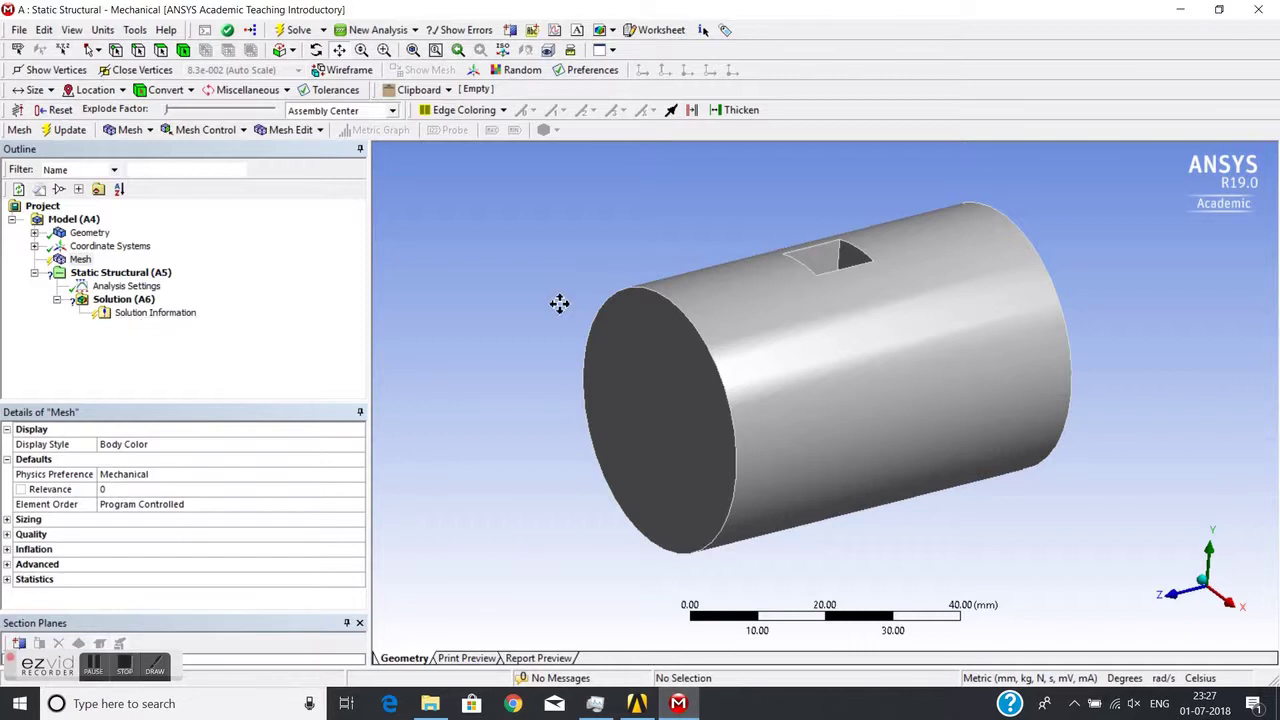
Generate the default coarse tetrahedral mesh on the slotted cylinder and orbit to inspect it
click(80, 260)
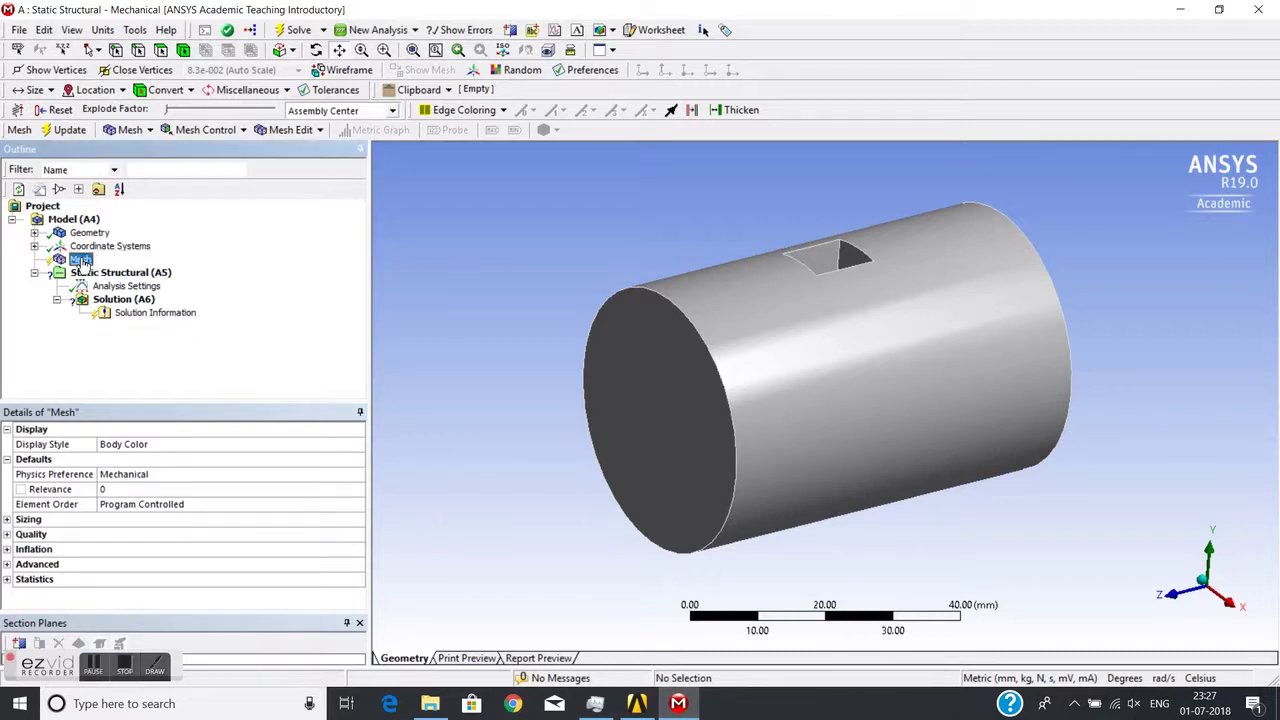
right_click(82, 262)
click(119, 316)
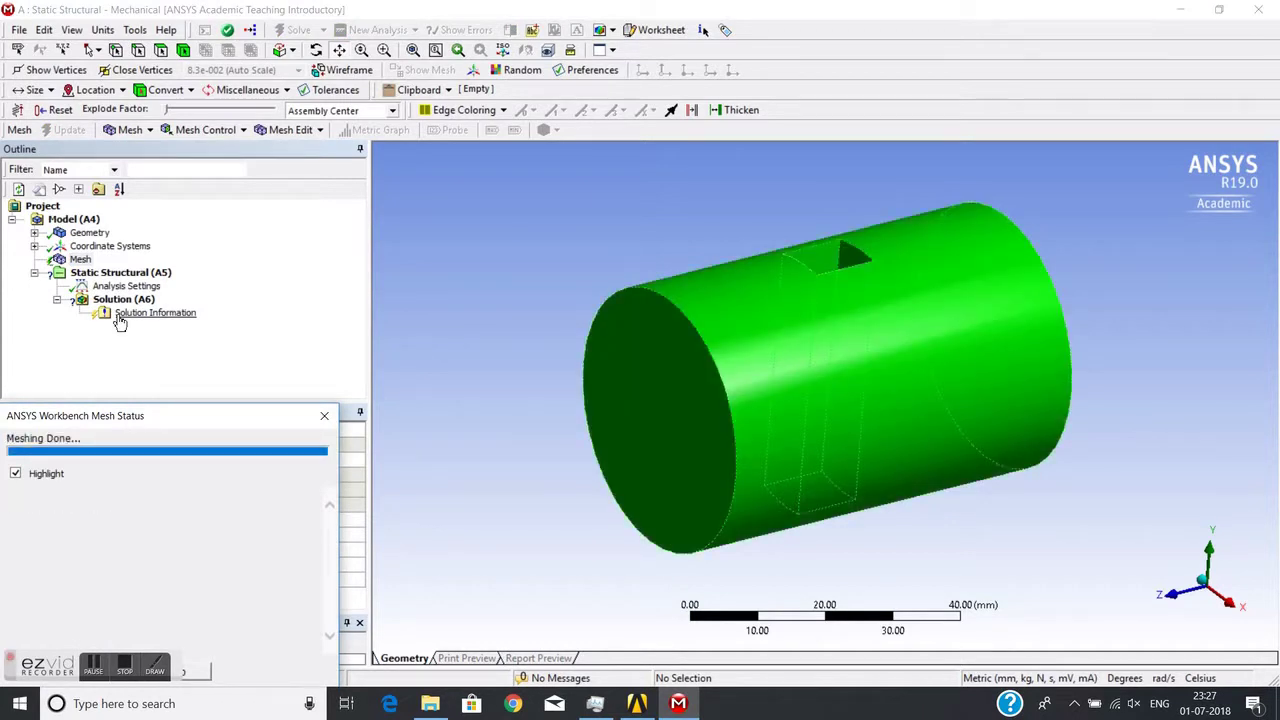
middle_drag(648, 316, 437, 283)
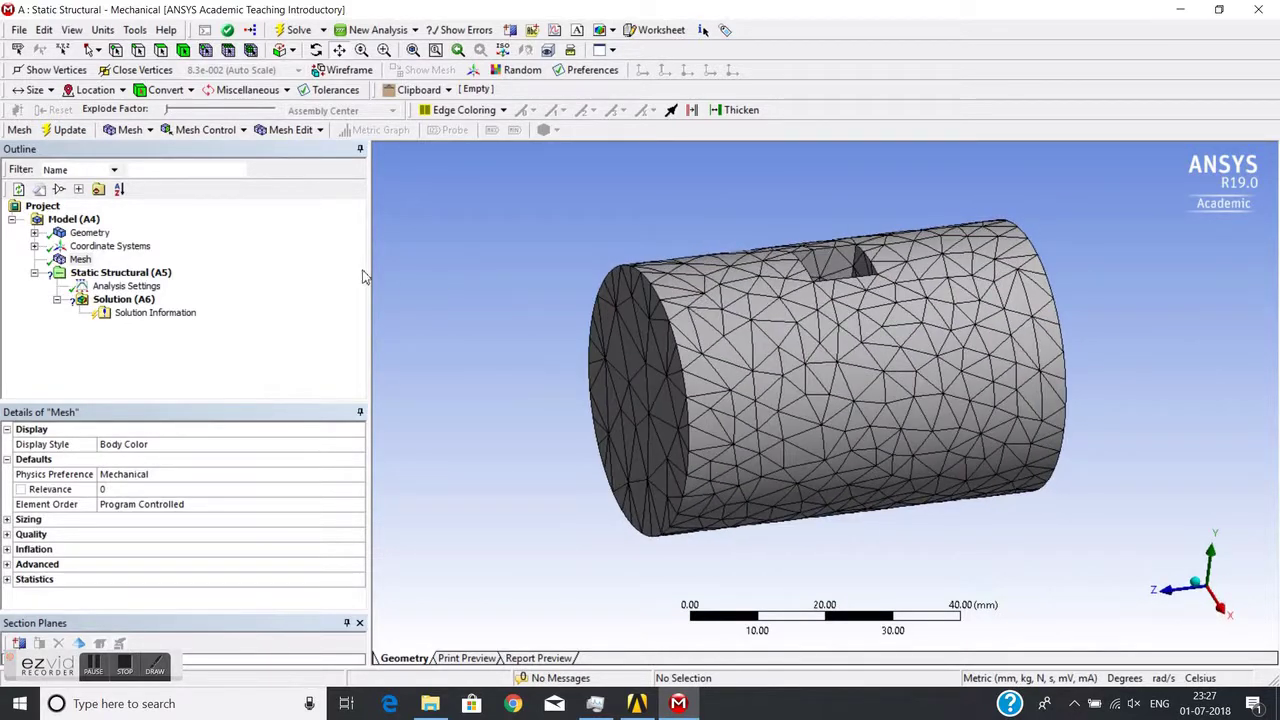
right_click(88, 261)
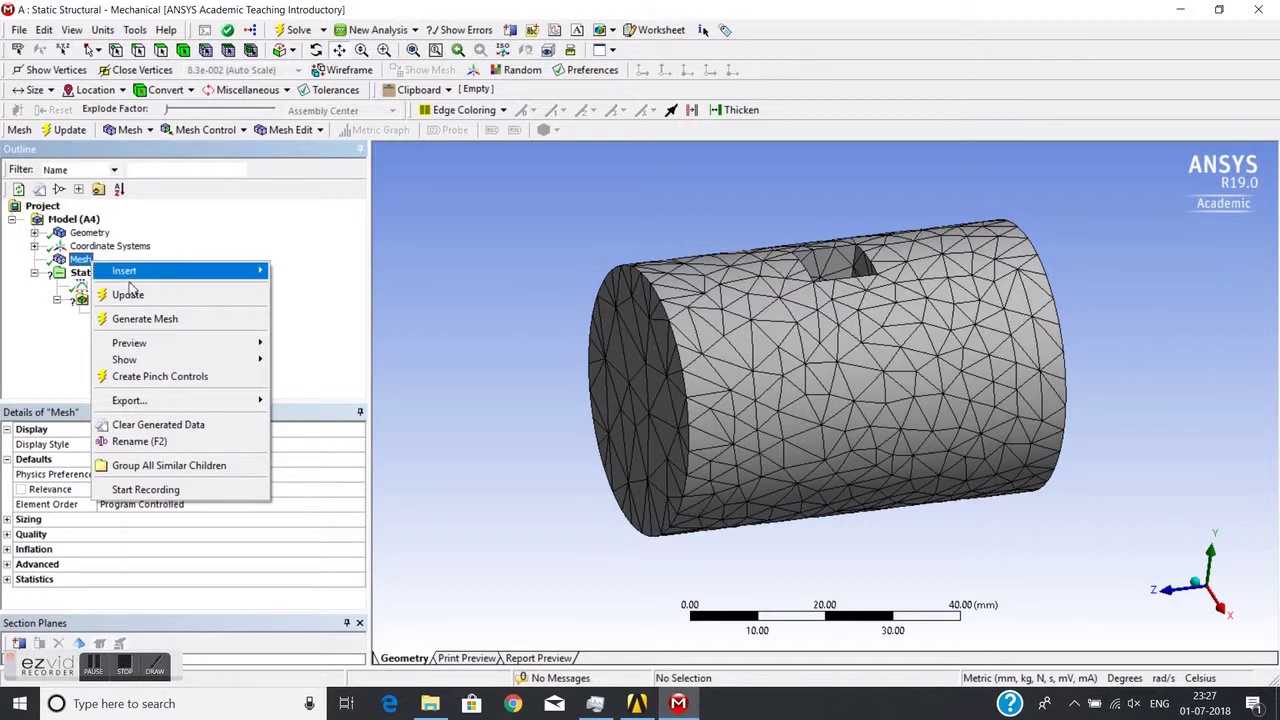
Insert a Sizing control scoped to the cylinder body with a 3 mm element size
mouse_move(150, 272)
click(315, 297)
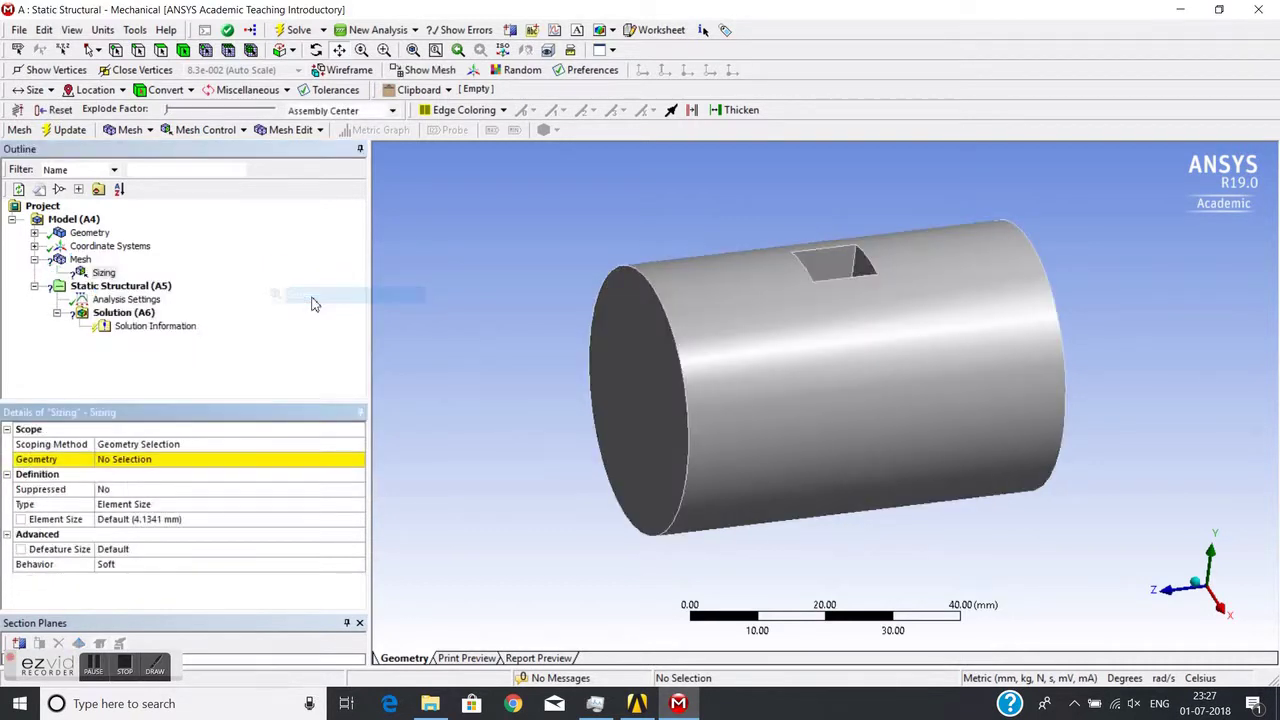
click(183, 50)
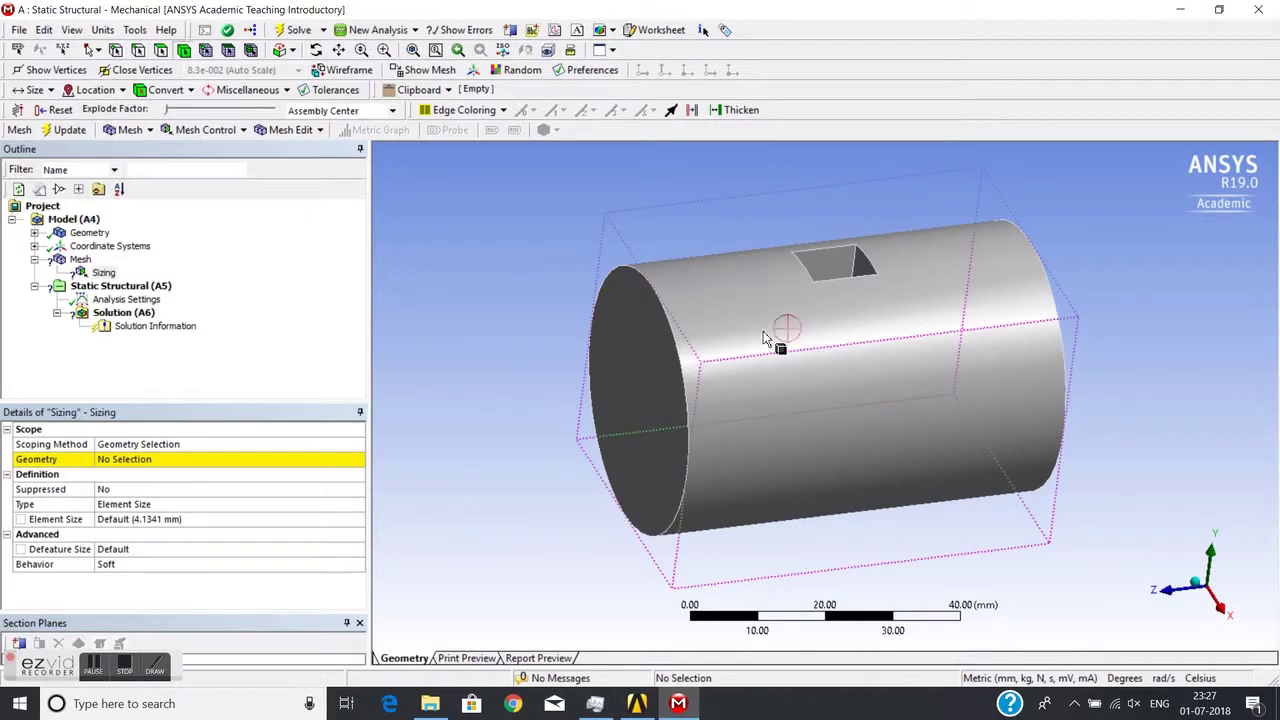
click(786, 345)
click(200, 462)
click(200, 460)
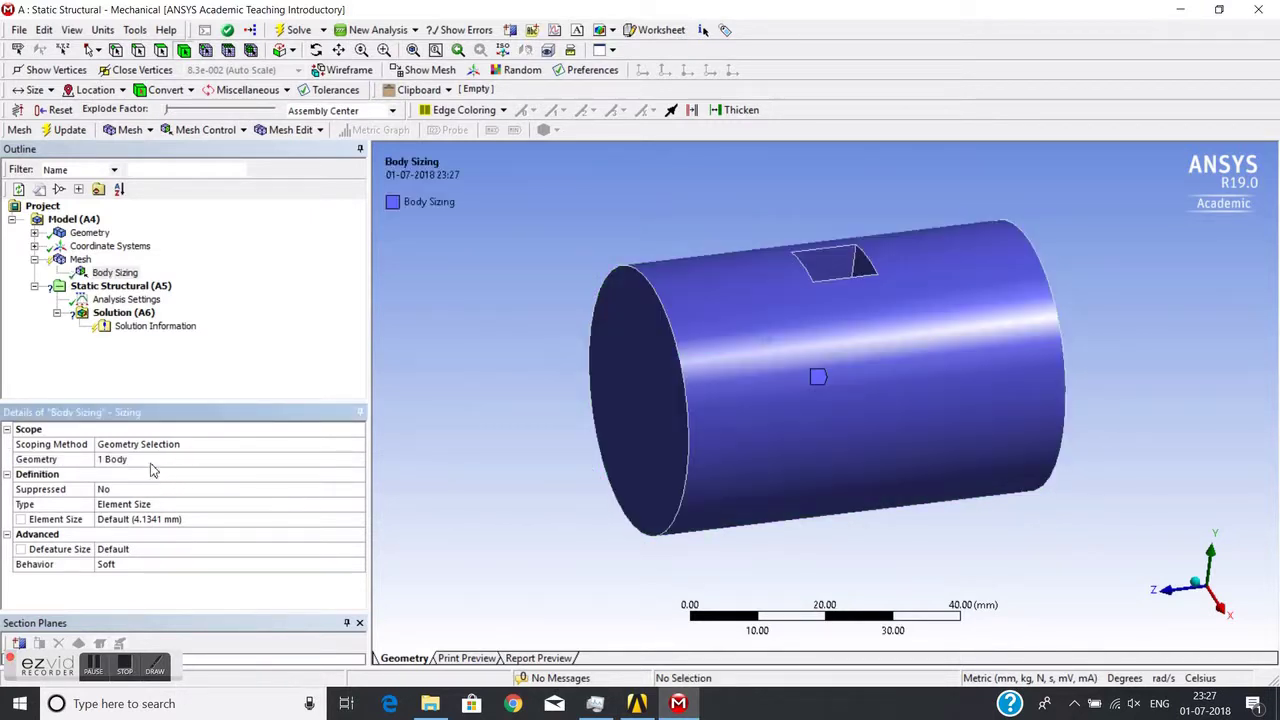
click(154, 518)
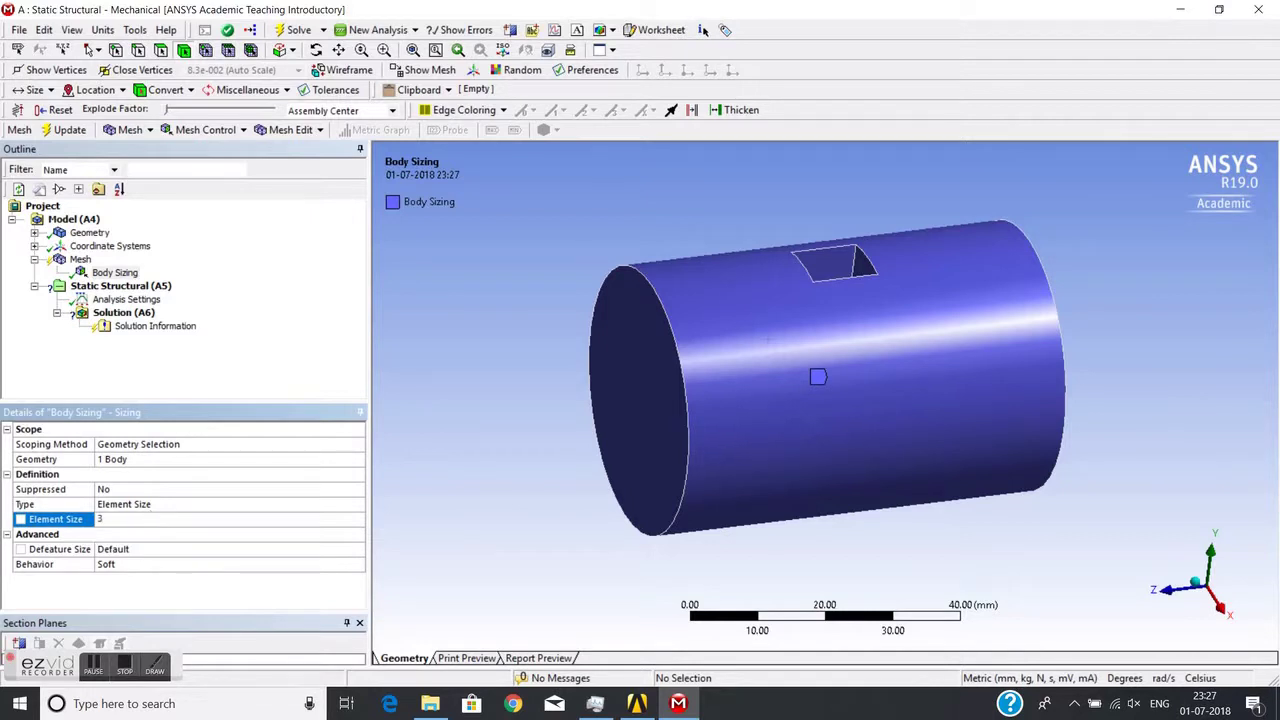
text(3)
key(Return)
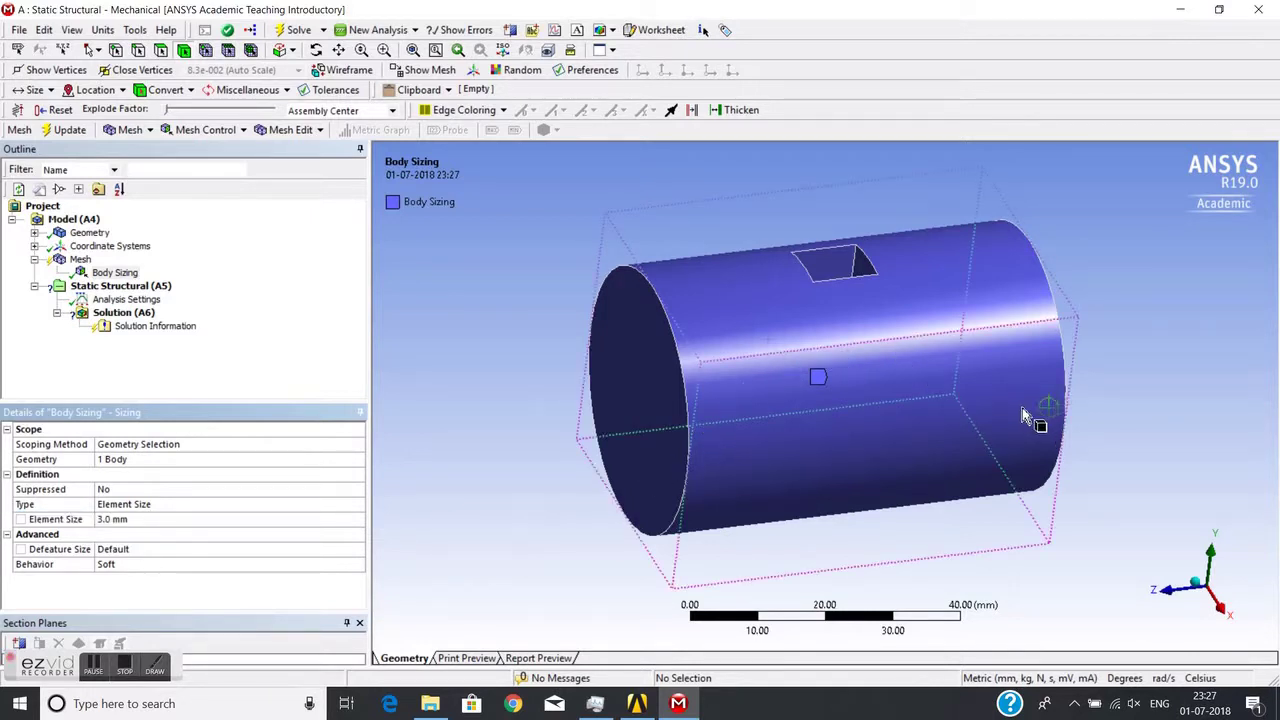
Regenerate the mesh for finer 3 mm tetrahedral elements and orbit to inspect them
click(80, 260)
right_click(82, 262)
click(120, 314)
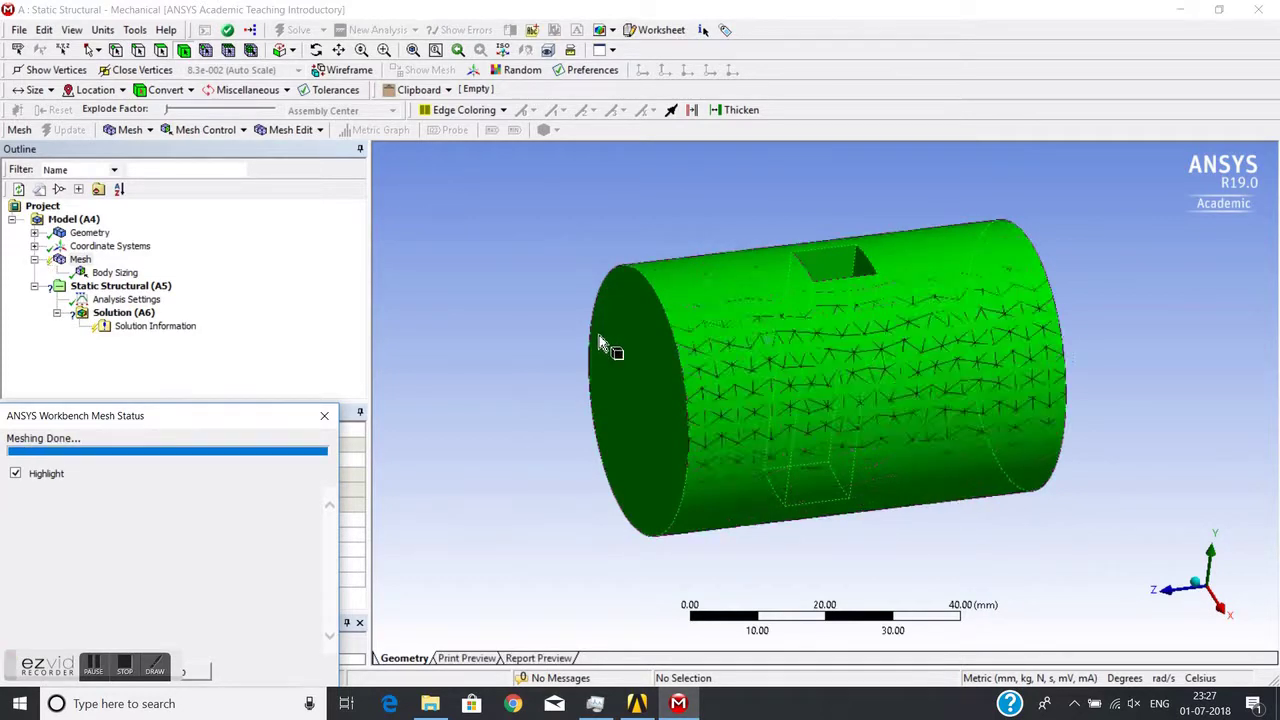
middle_drag(520, 378, 562, 372)
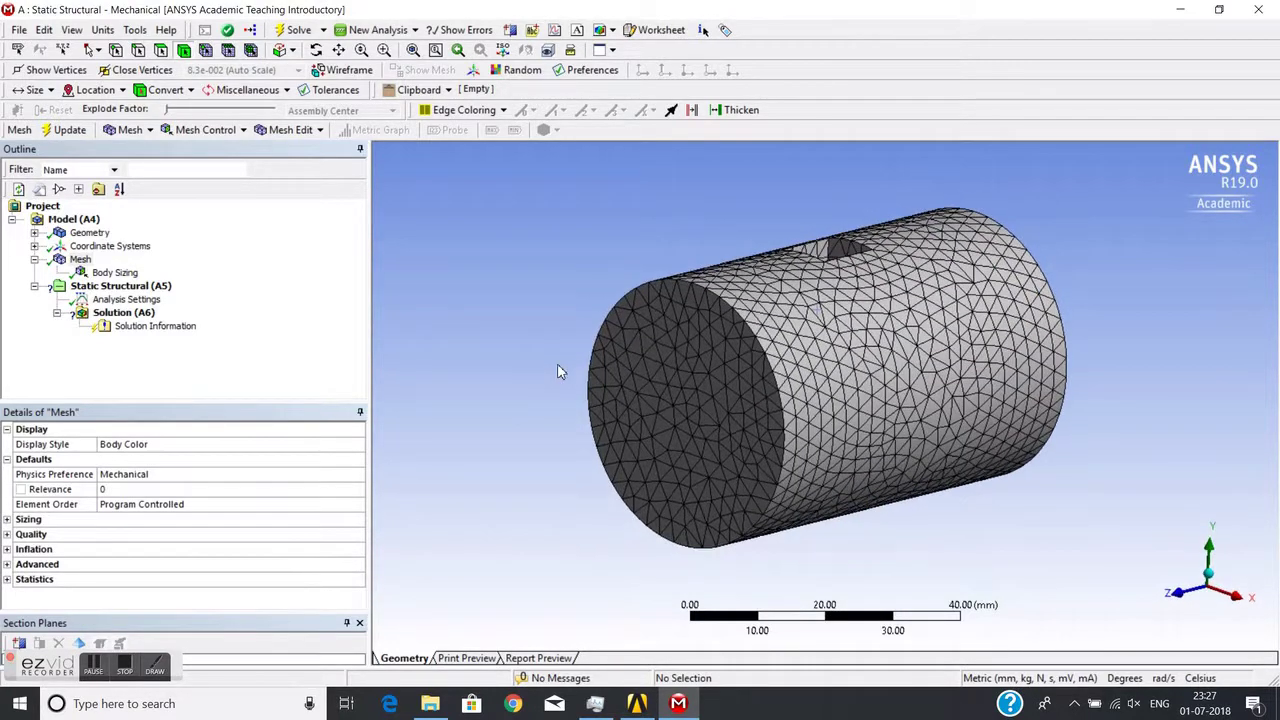
Insert an Inflation control on the cylinder body and pick its curved outer face as boundary
right_click(80, 262)
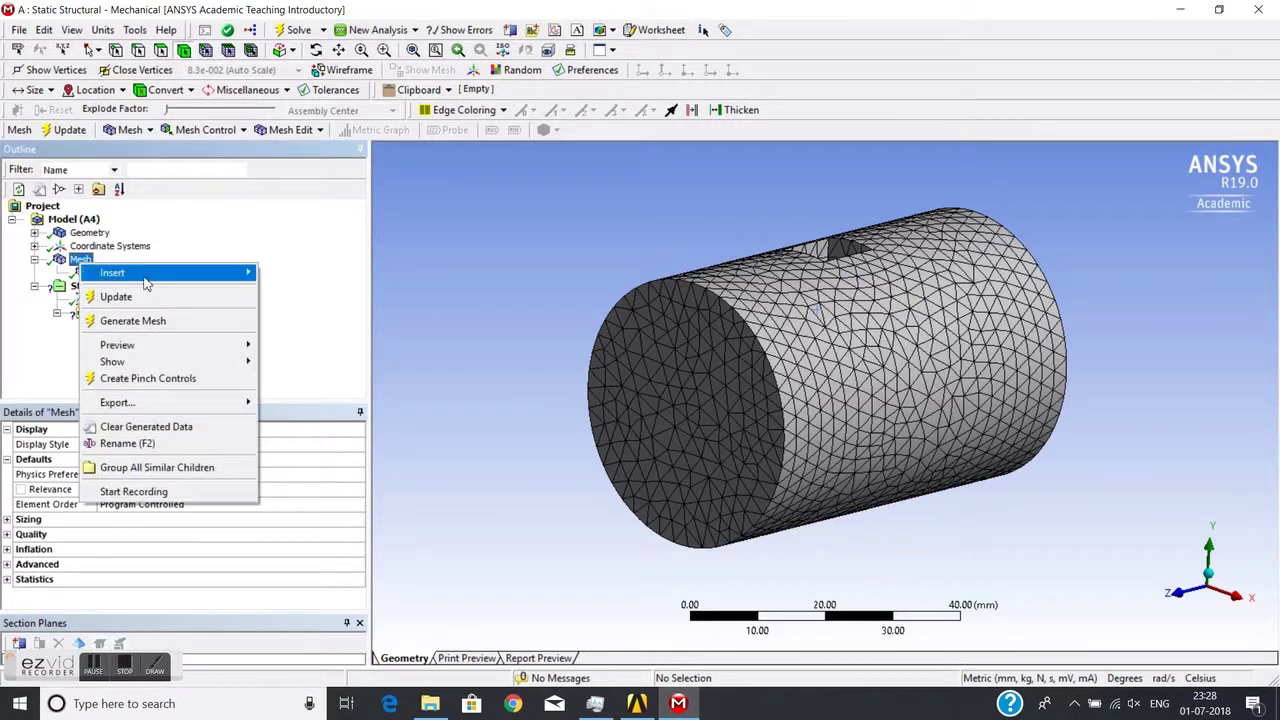
mouse_move(146, 282)
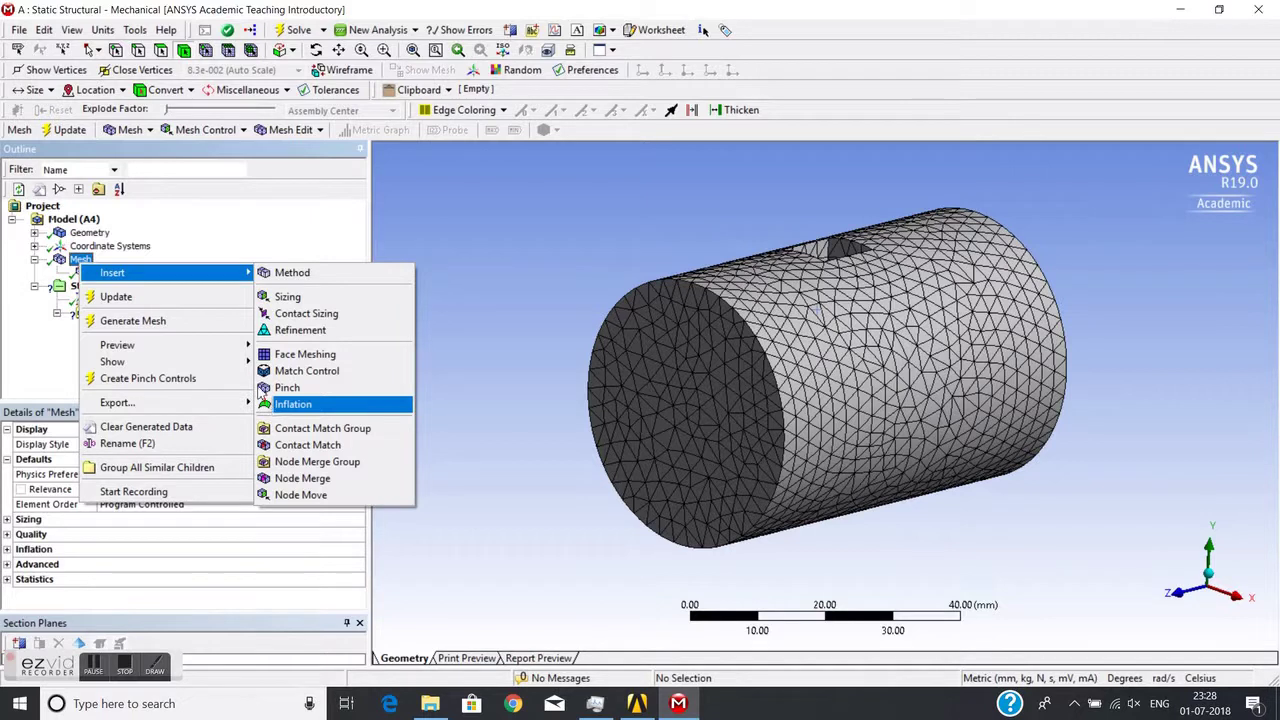
mouse_move(103, 273)
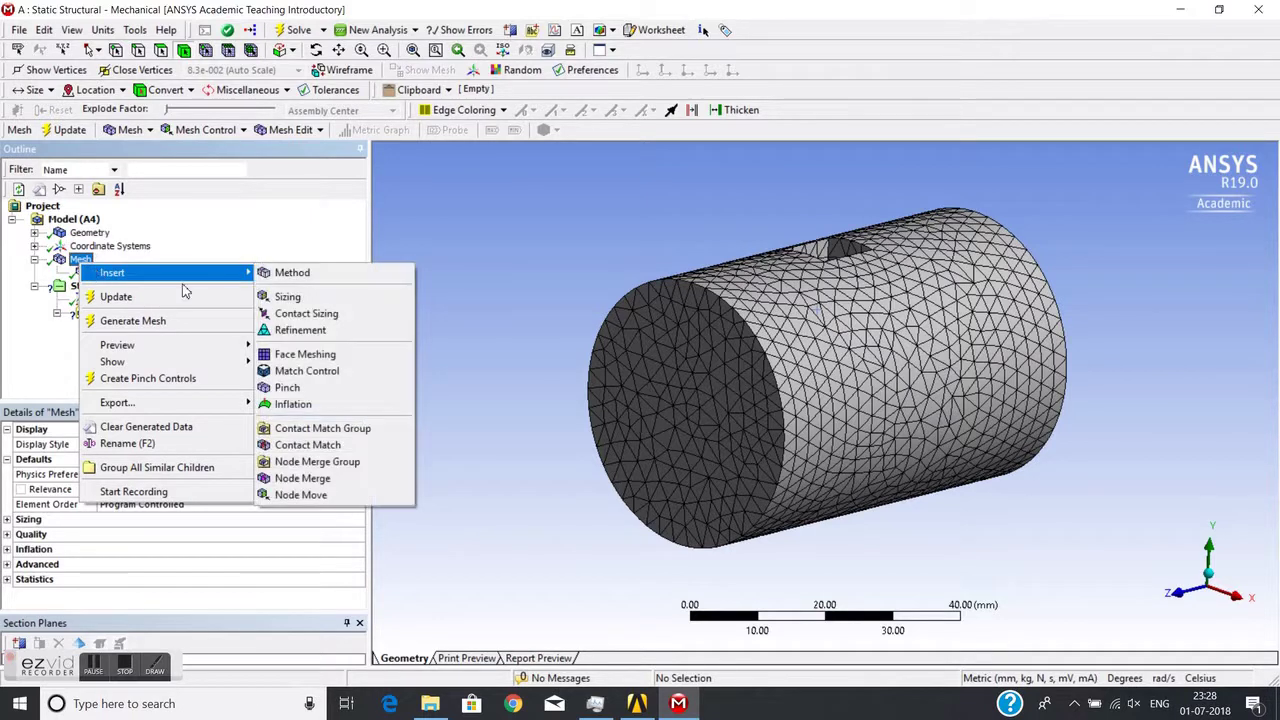
click(292, 405)
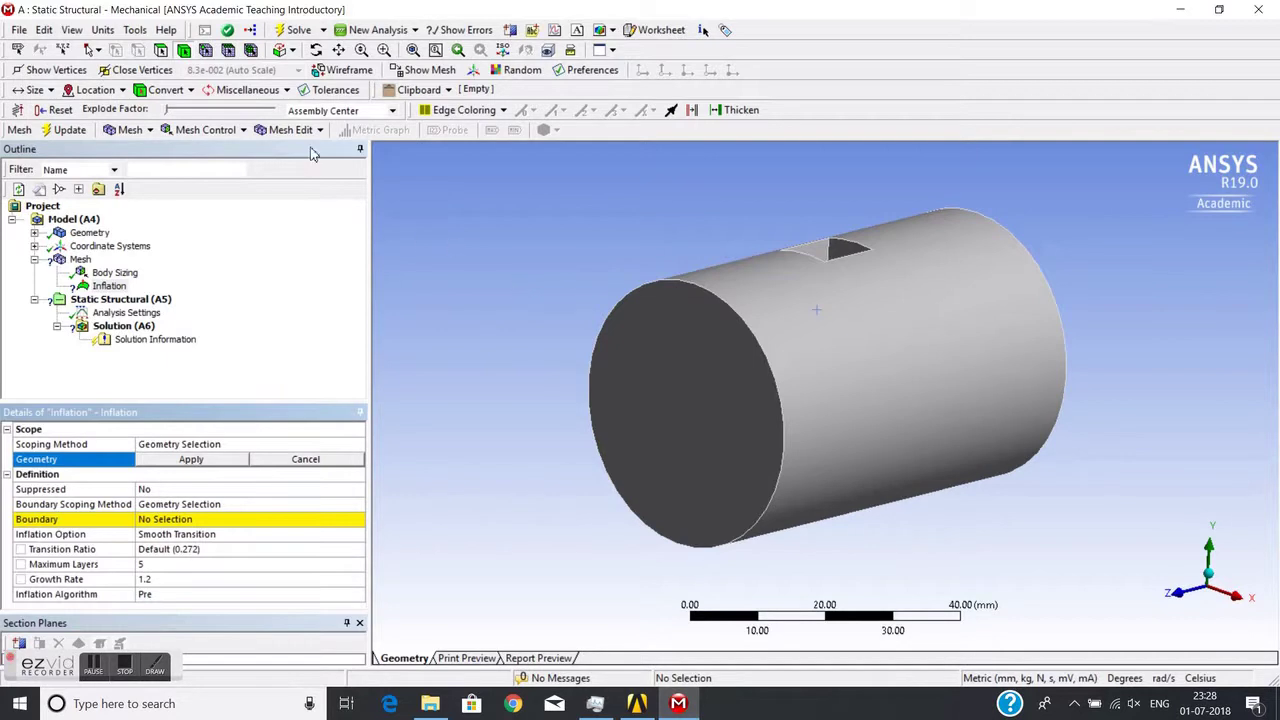
click(683, 432)
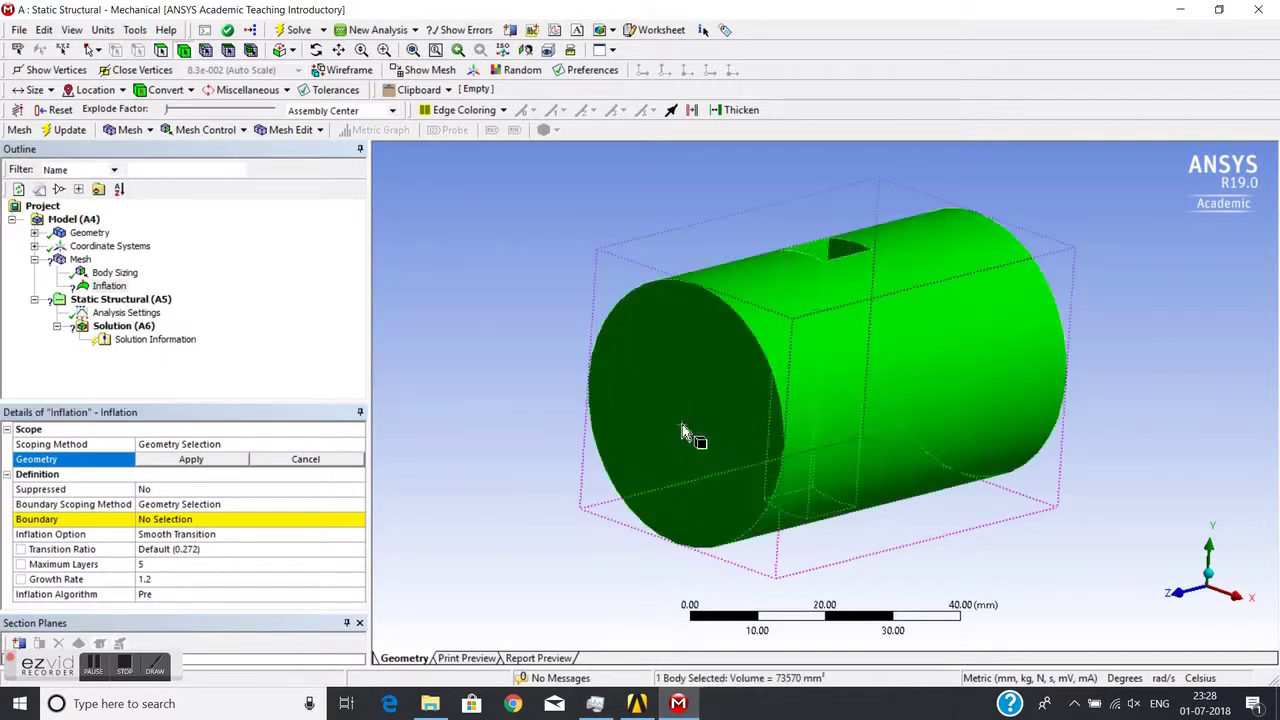
click(213, 460)
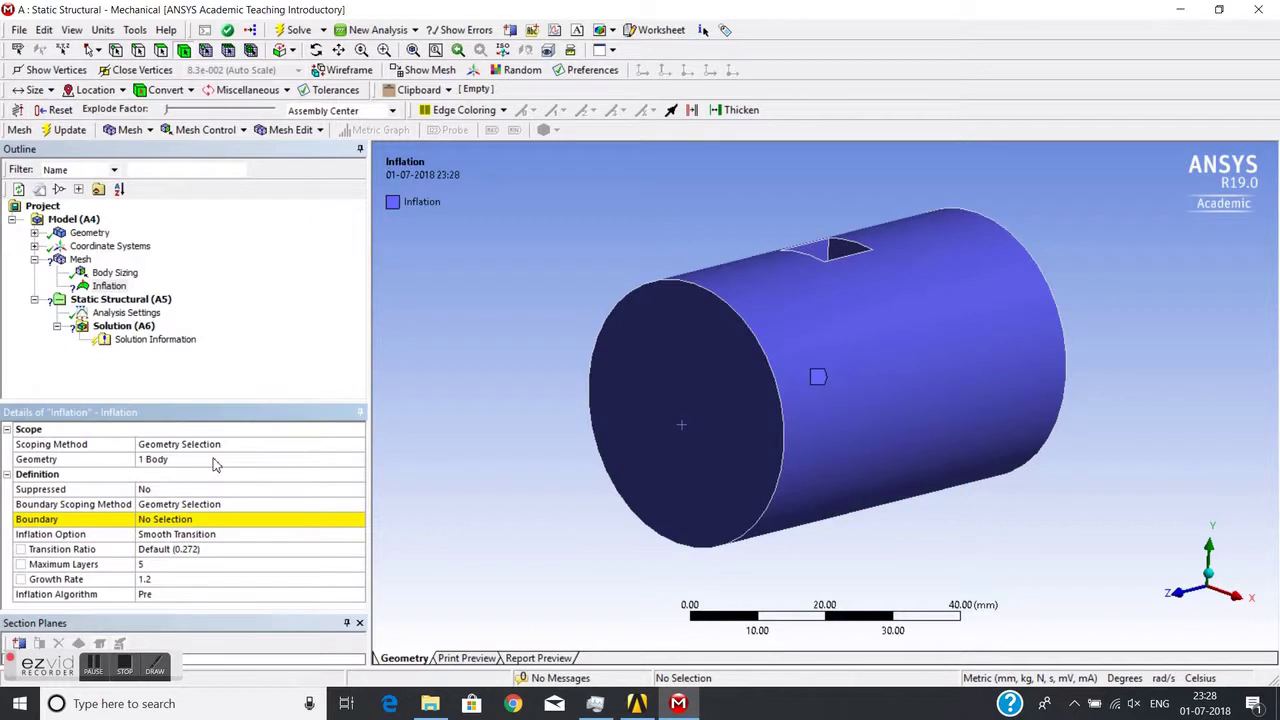
click(205, 519)
click(792, 288)
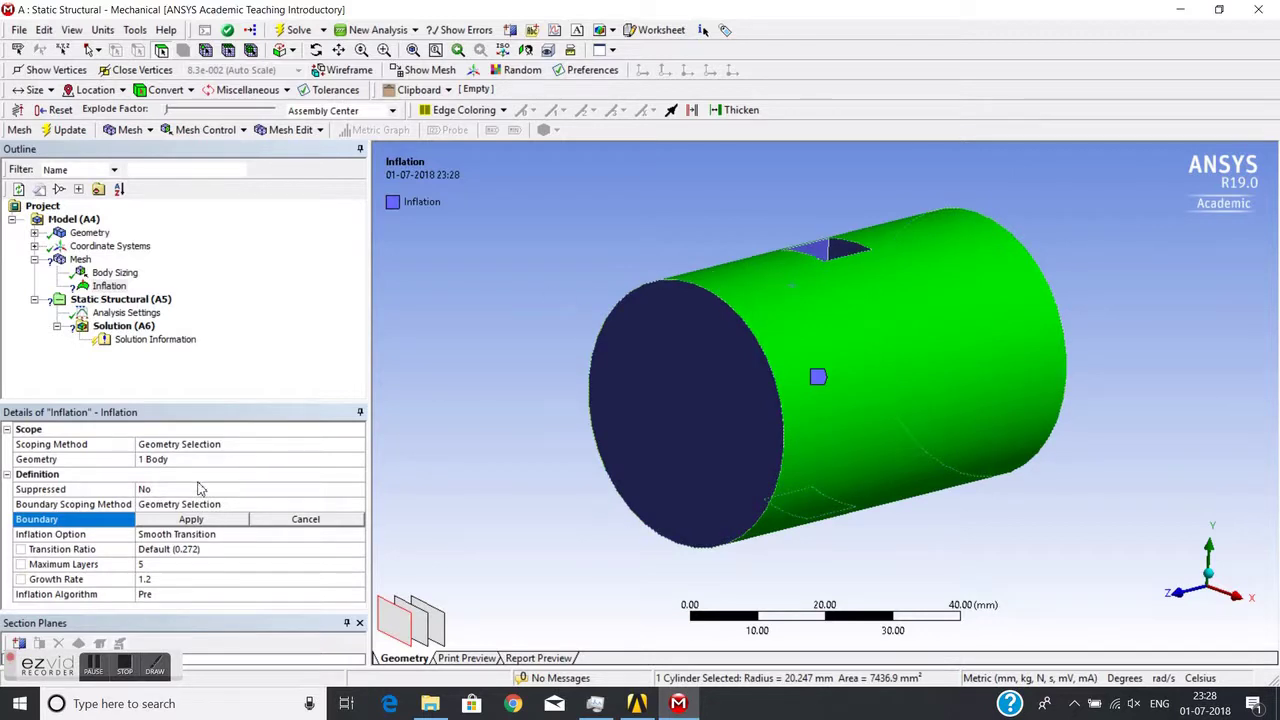
Apply the curved face as inflation boundary and use Total Thickness with 5 mm maximum thickness
click(186, 521)
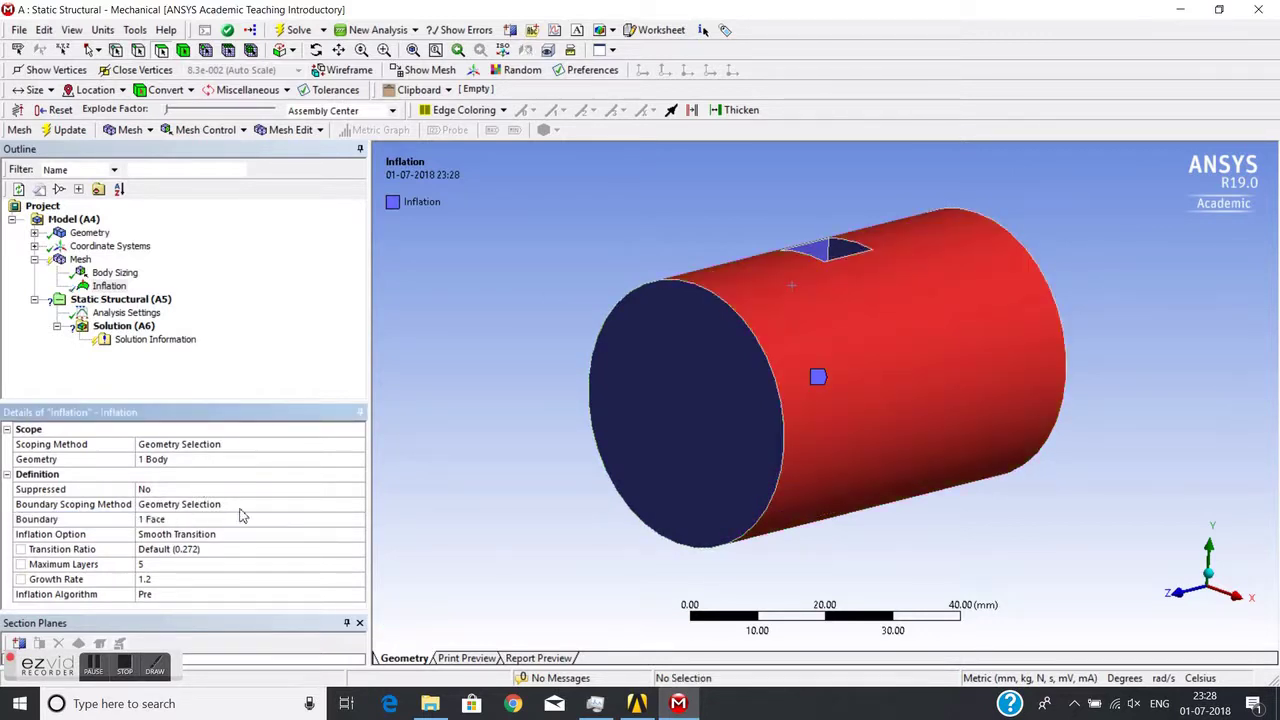
click(266, 538)
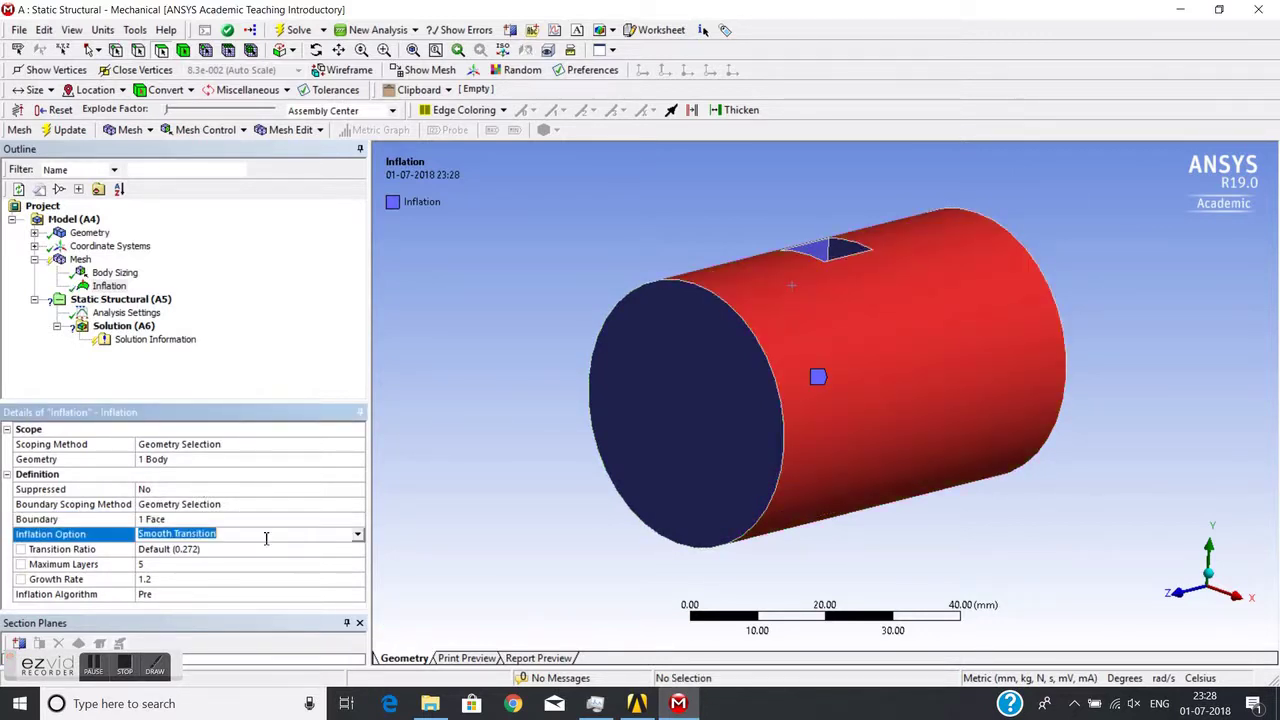
click(358, 536)
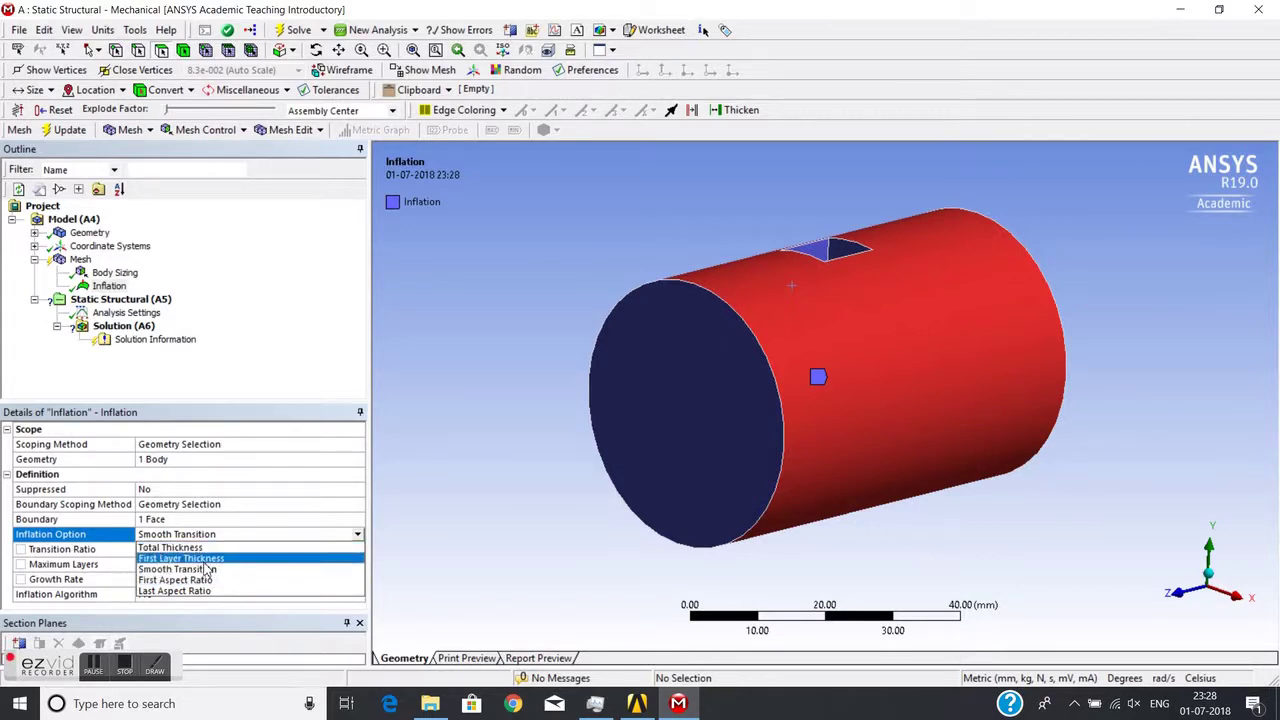
click(170, 548)
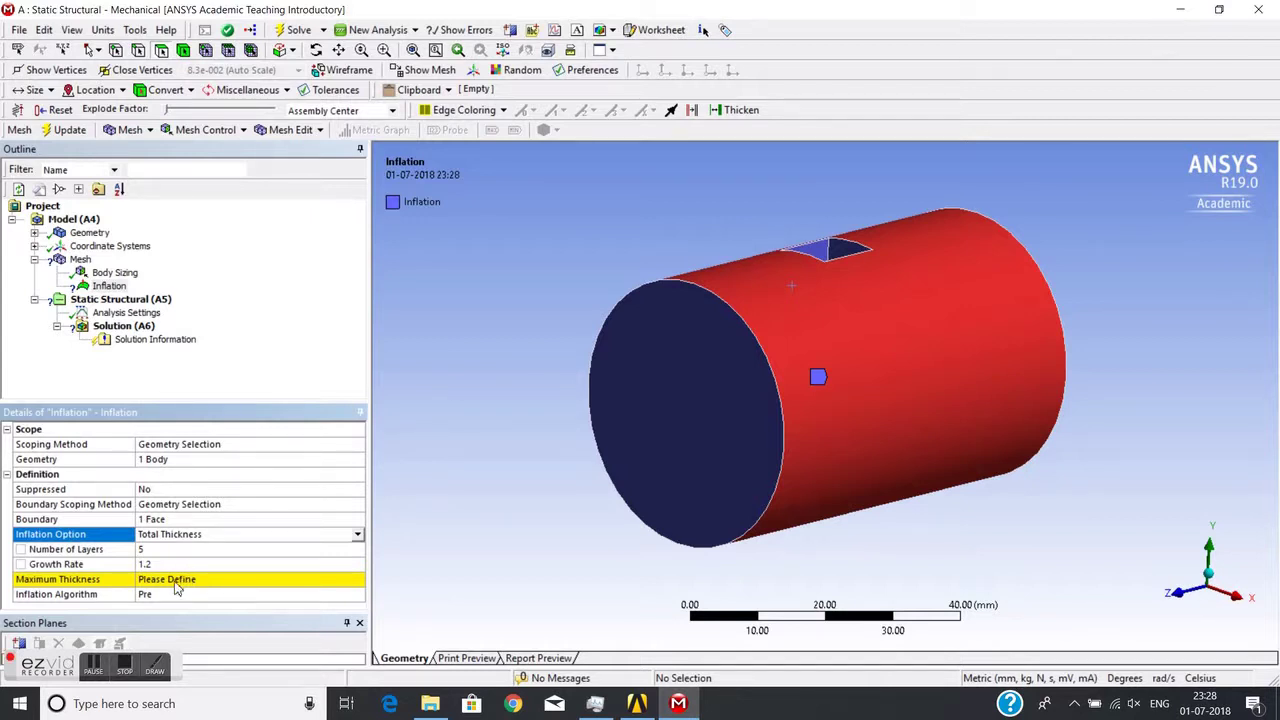
click(172, 586)
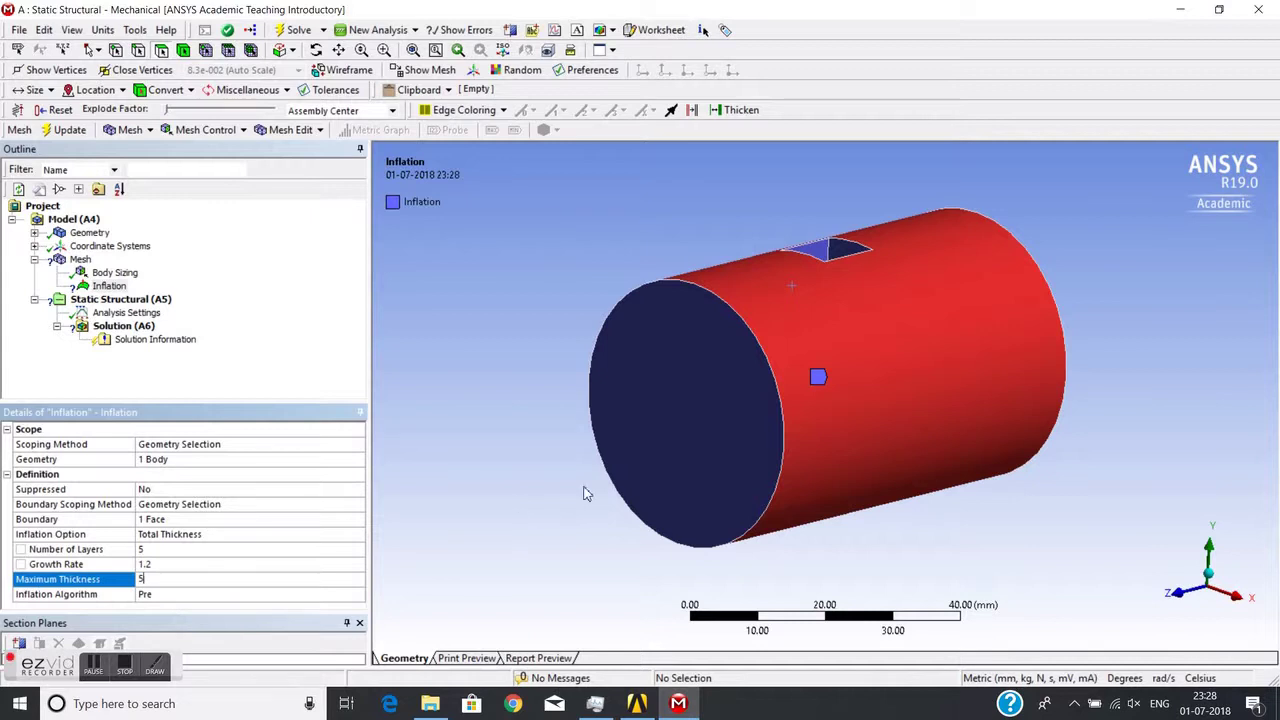
text(5)
key(Return)
click(80, 260)
right_click(80, 260)
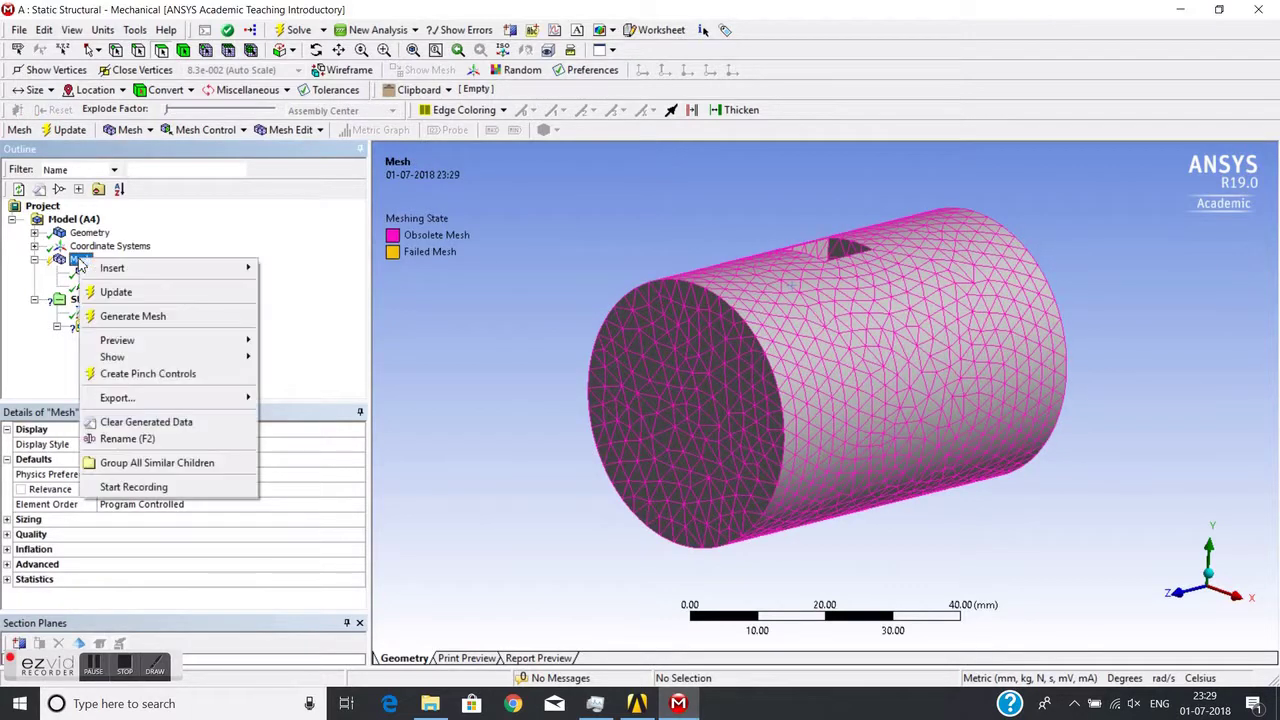
click(122, 318)
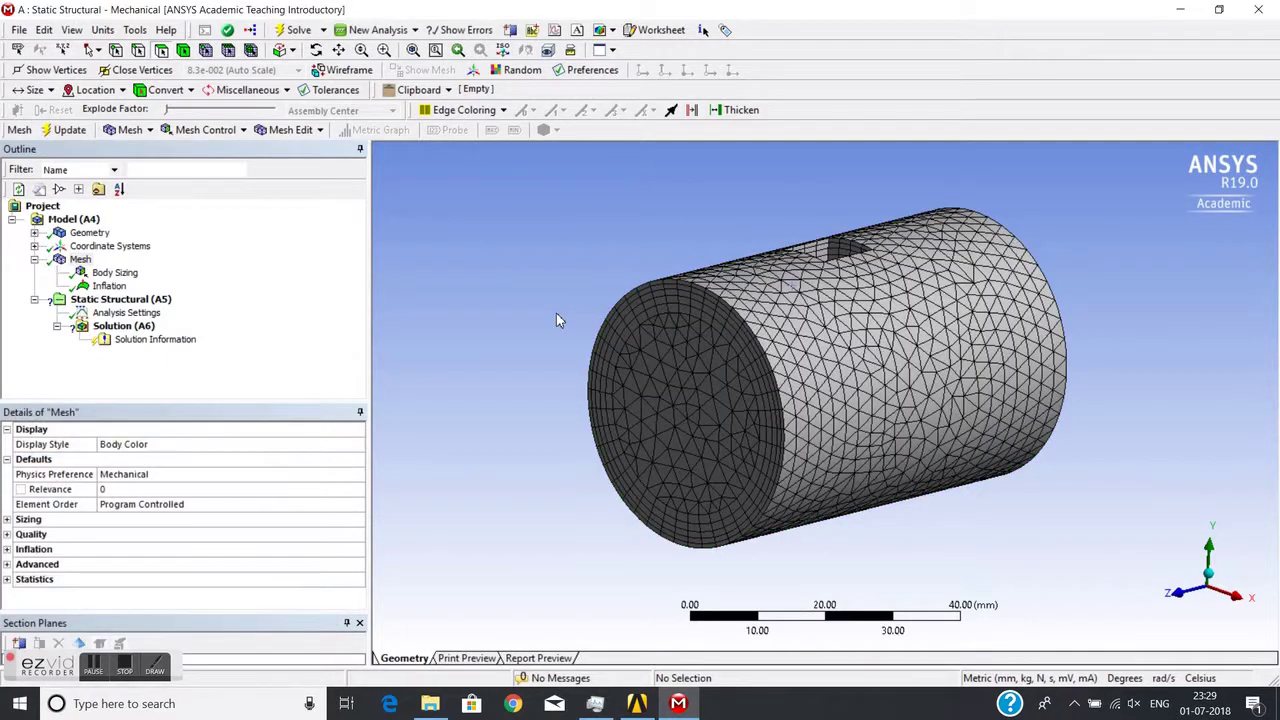
middle_drag(598, 328, 600, 310)
scroll(600, 308, up, 2)
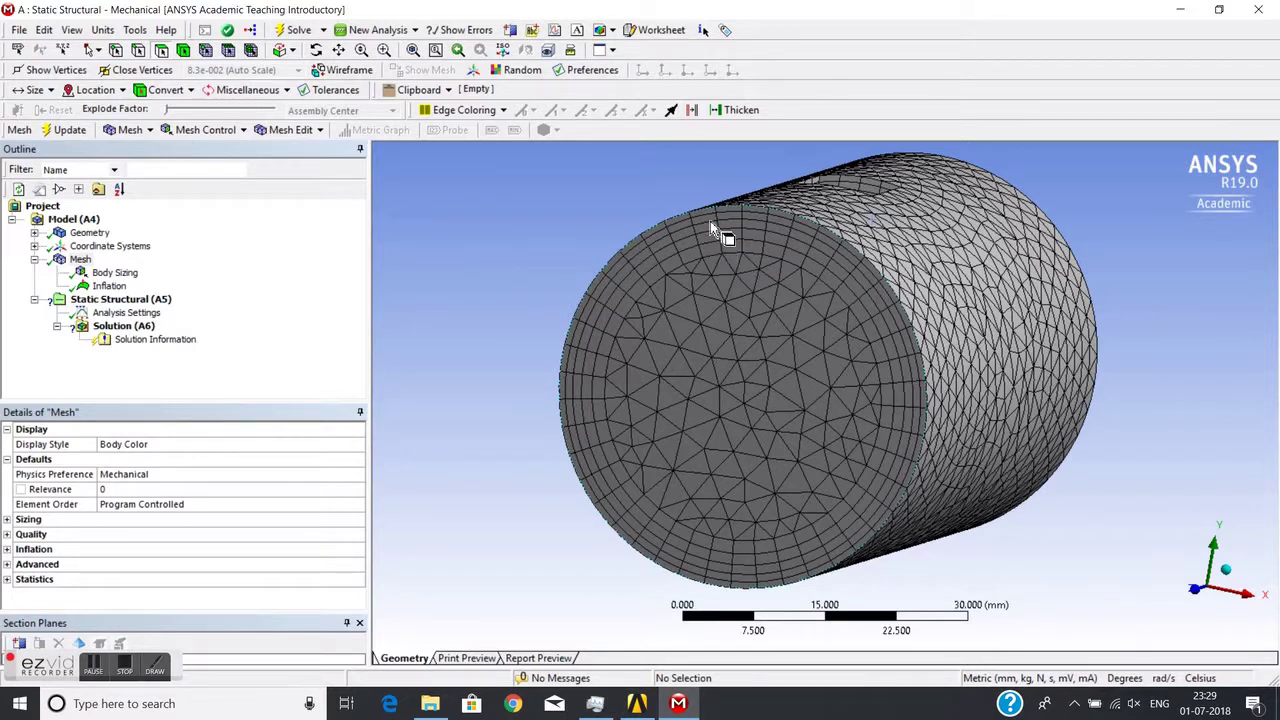
Snap the cylinder to an end-on view and cut it with a vertical section plane
middle_drag(760, 266, 790, 290)
click(1249, 601)
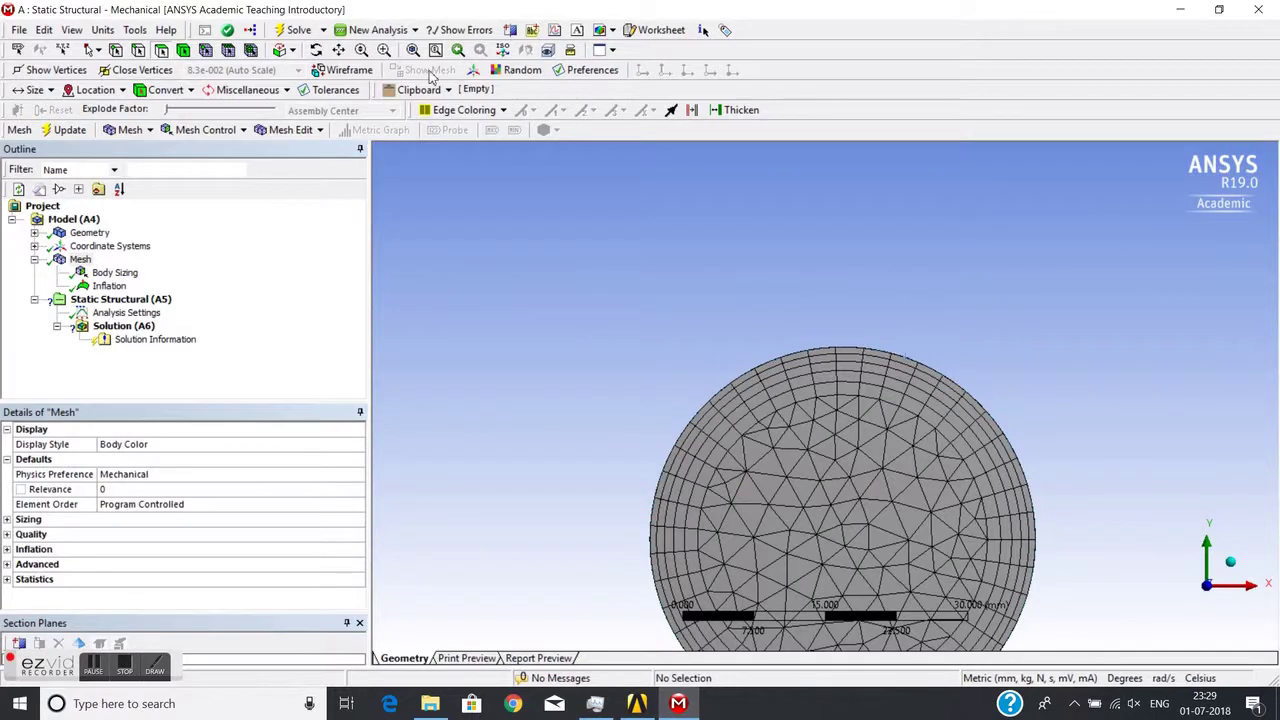
click(338, 50)
drag(766, 371, 654, 288)
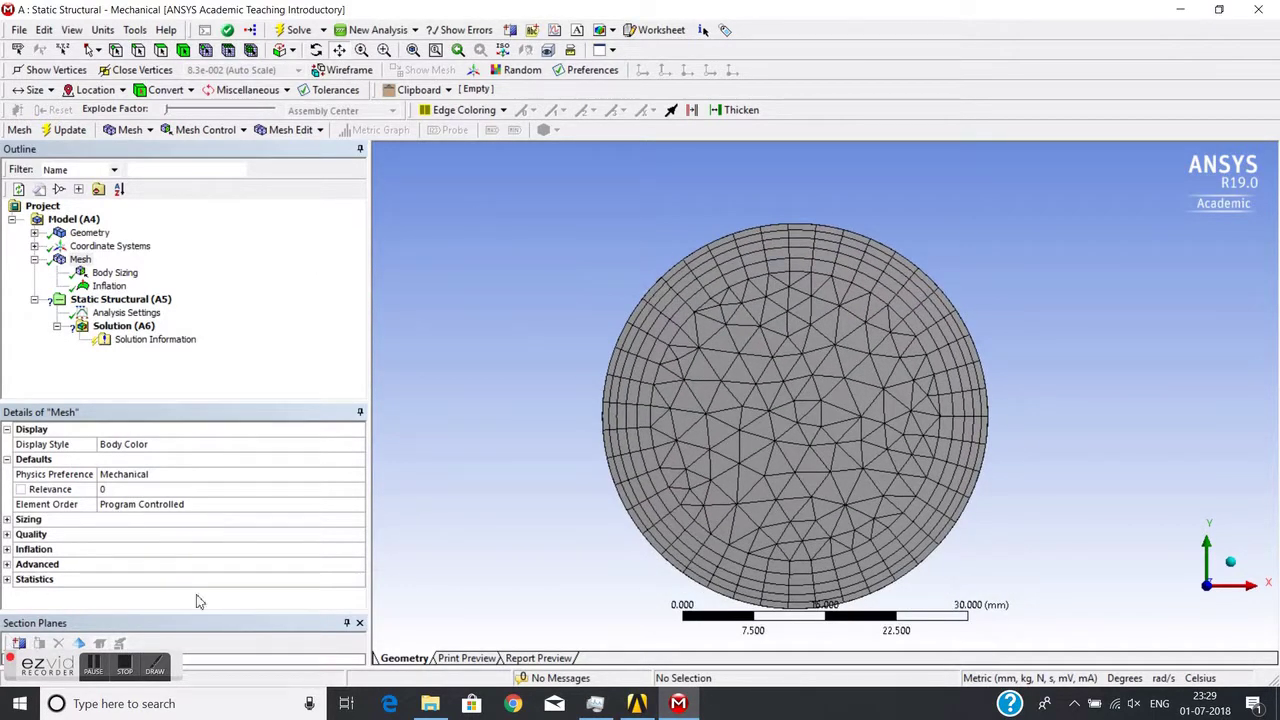
click(359, 622)
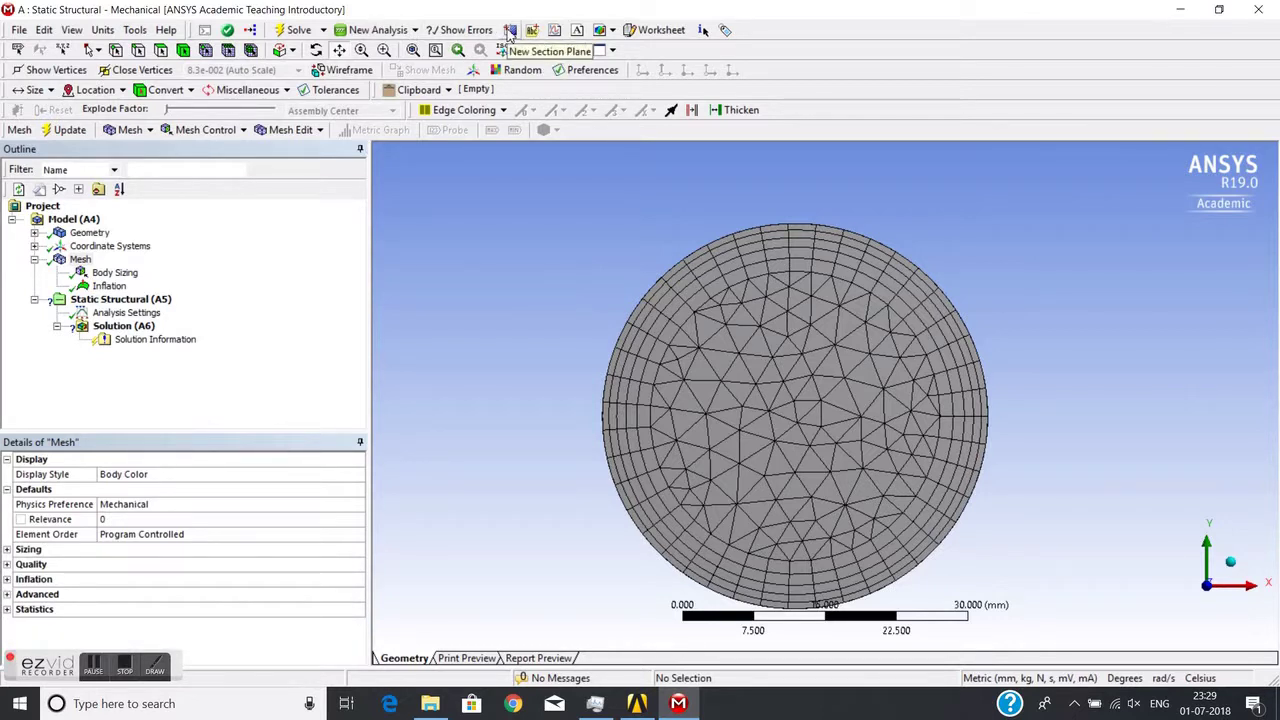
click(508, 31)
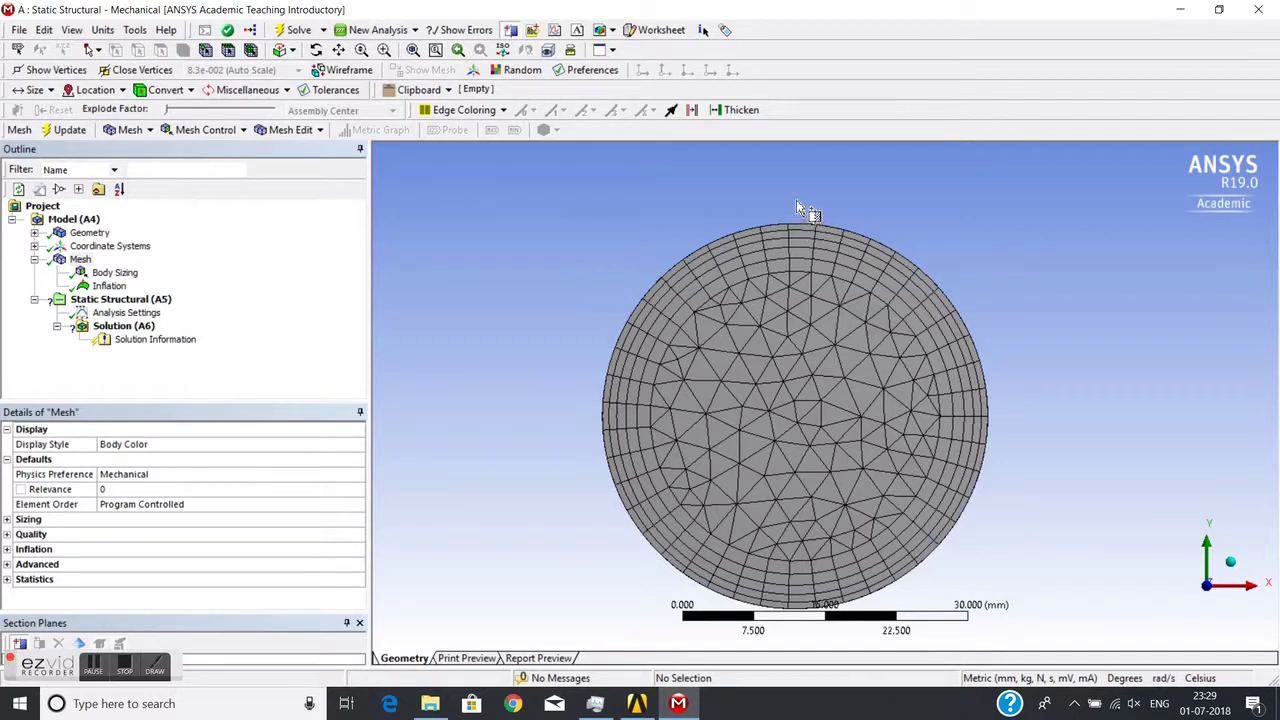
mouse_move(796, 203)
mouse_down()
mouse_move(866, 480)
mouse_move(838, 566)
mouse_move(797, 603)
mouse_up()
Show whole elements in the section to reveal the tetrahedral interior of the cut shaft
drag(880, 330, 448, 197)
click(340, 50)
drag(1100, 230, 654, 214)
scroll(688, 244, down, 2)
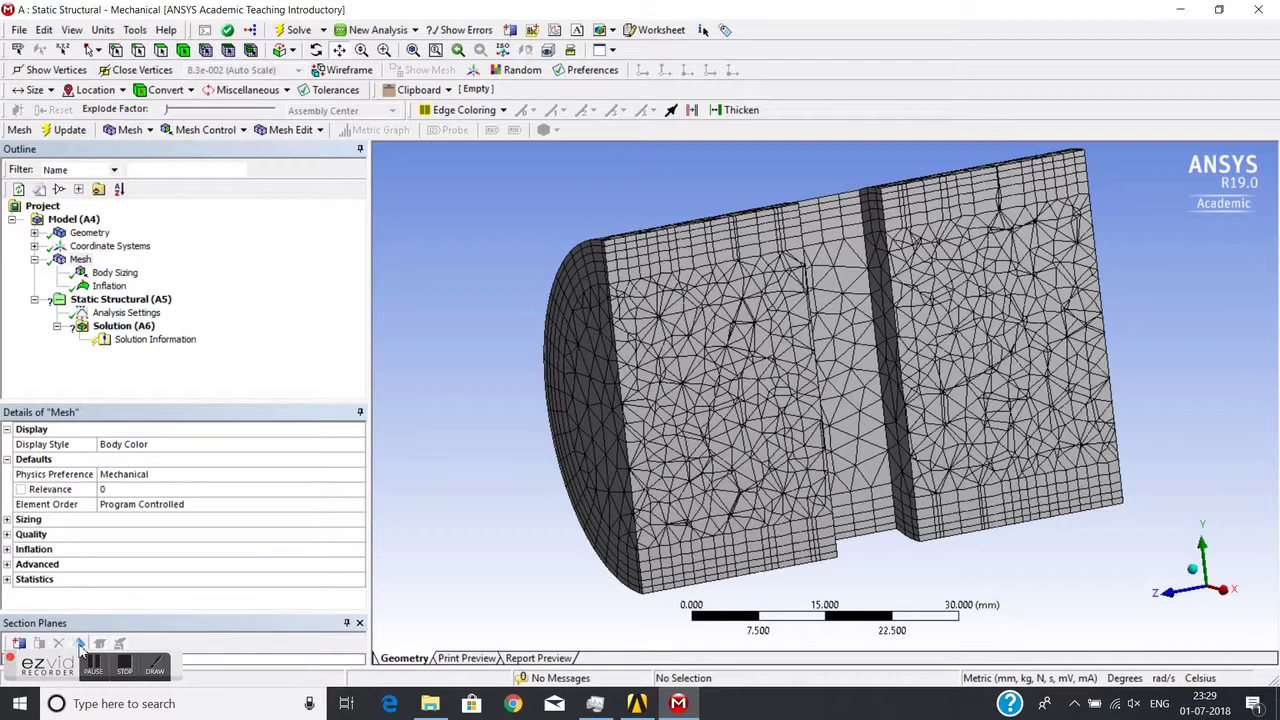
click(80, 643)
scroll(712, 276, up, 2)
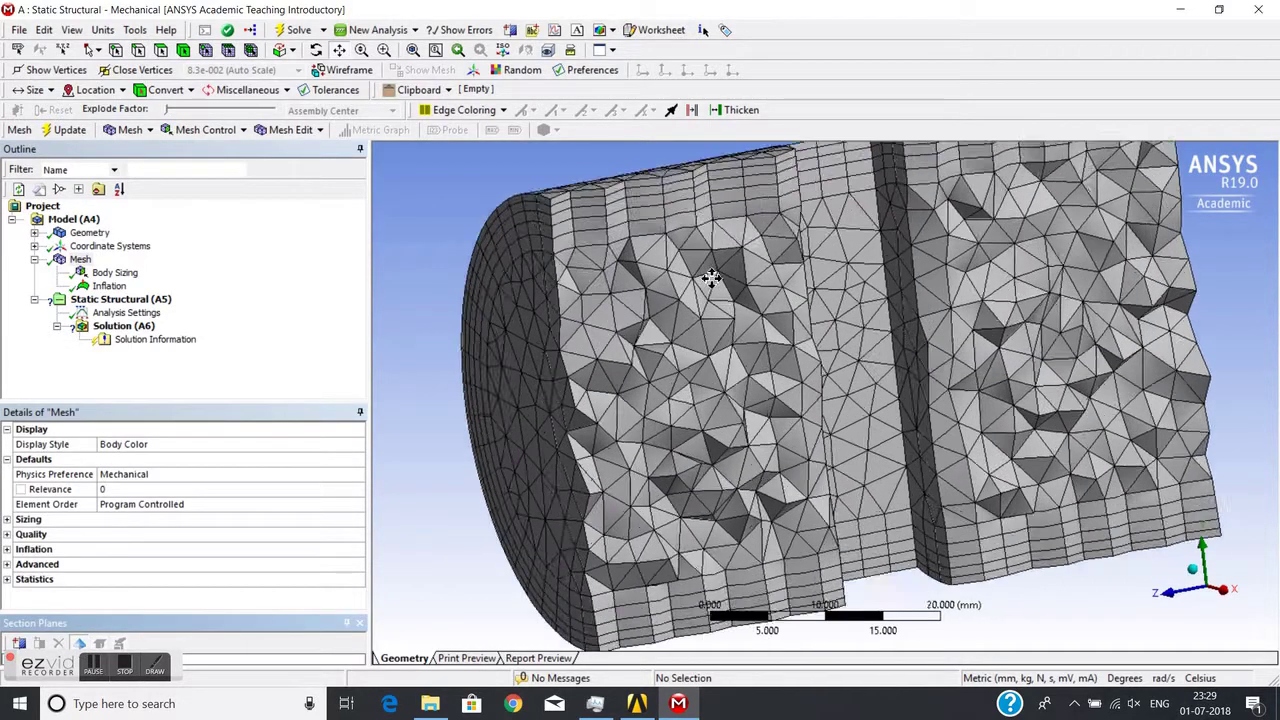
middle_drag(680, 220, 694, 294)
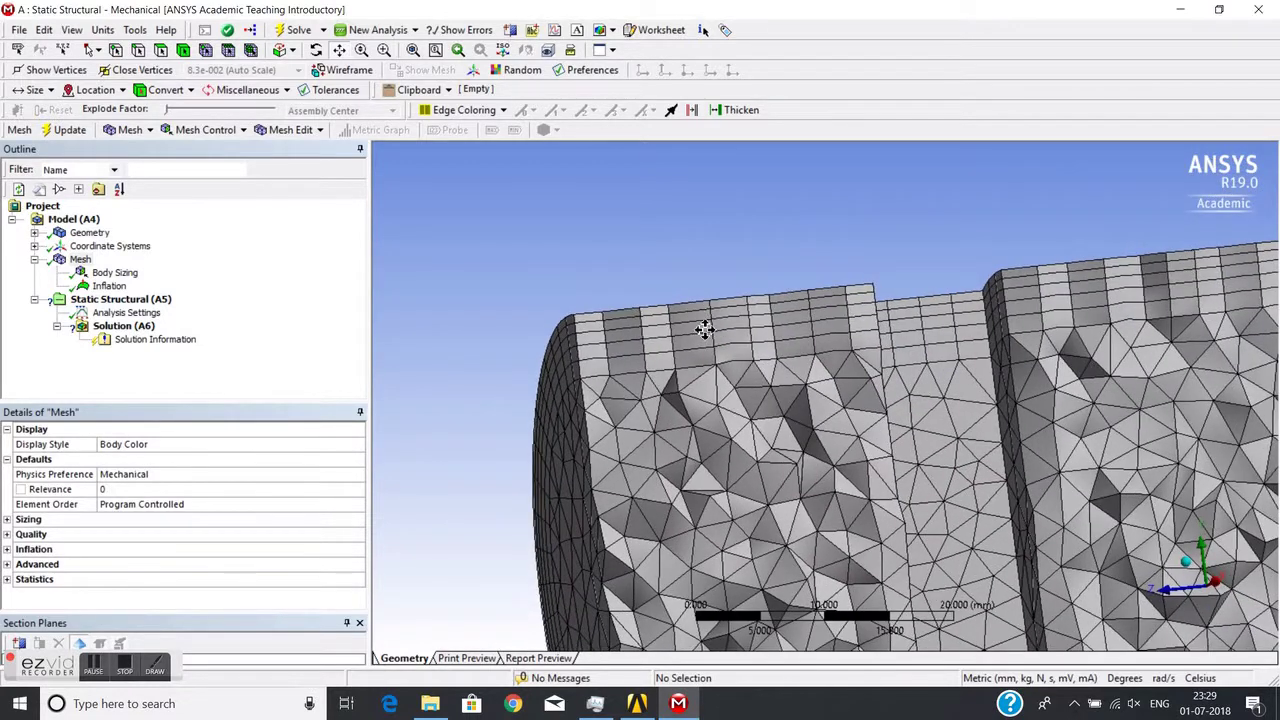
Switch the inflation option to First Layer Thickness with a 0.3 mm first layer height
click(108, 287)
click(224, 537)
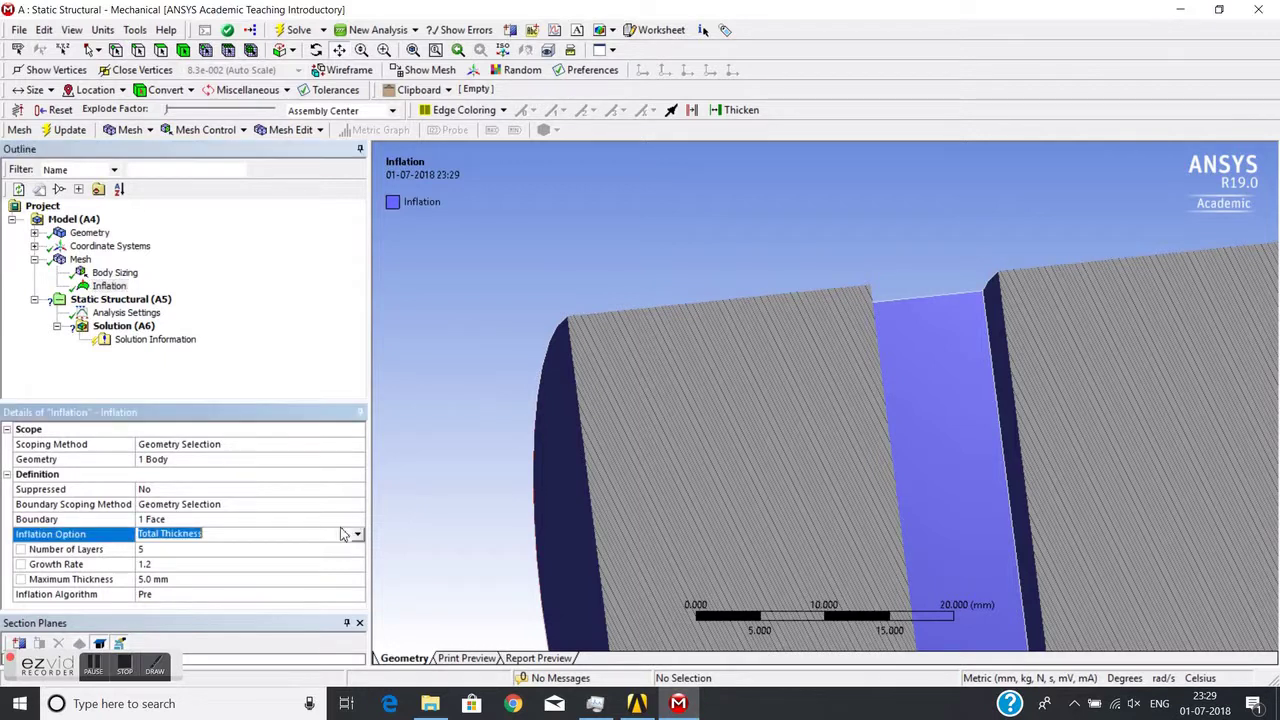
click(358, 536)
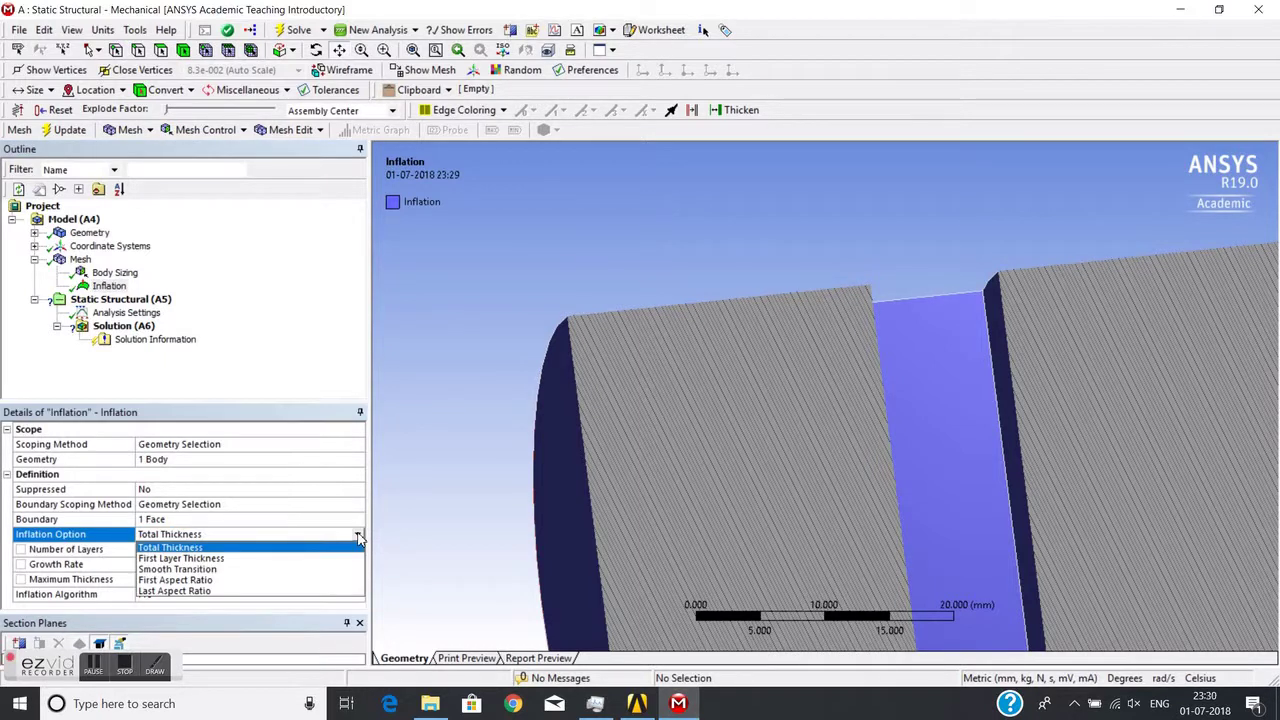
click(228, 566)
click(183, 550)
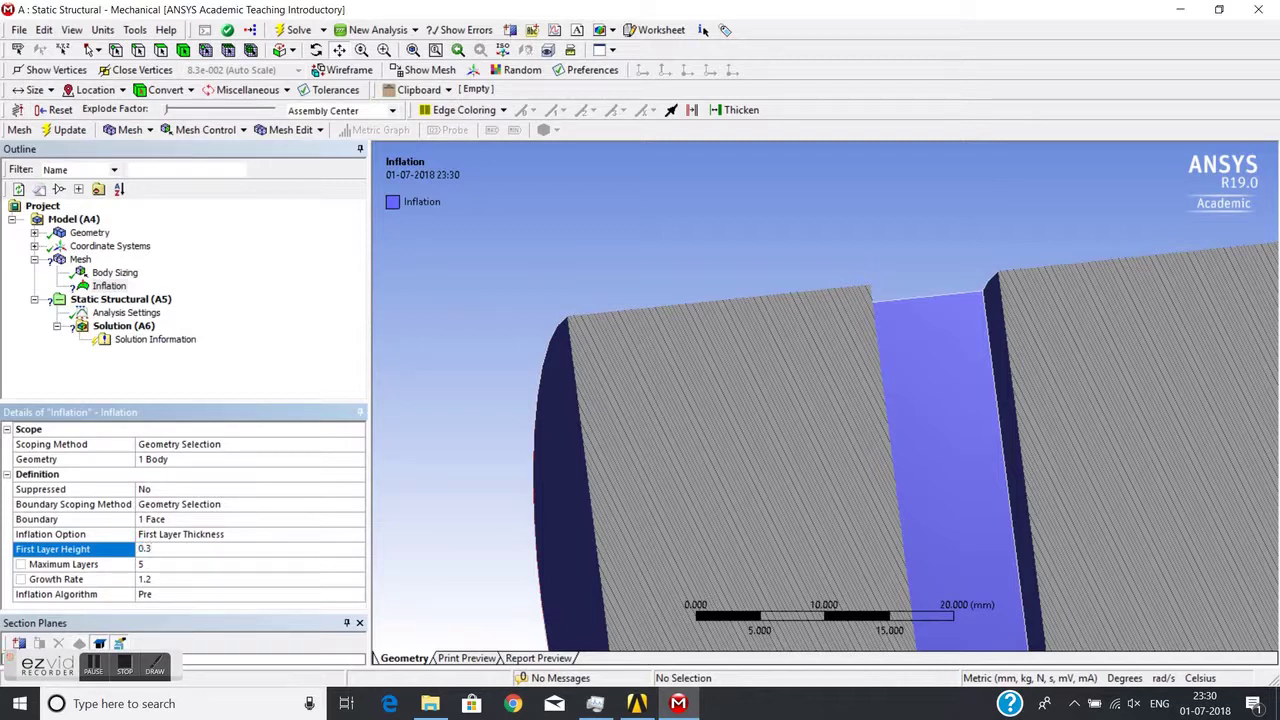
text(0.3)
key(Return)
Regenerate the mesh with the 0.3 mm first-layer inflation settings
click(80, 260)
right_click(81, 262)
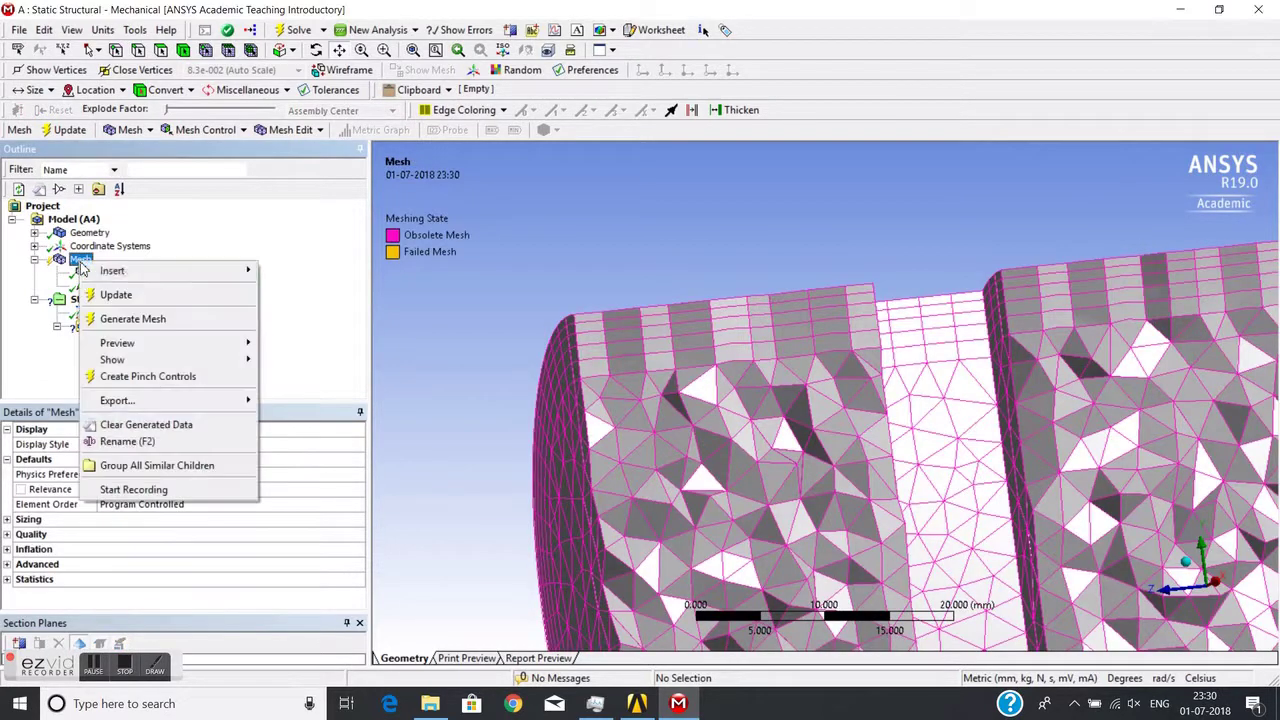
click(130, 318)
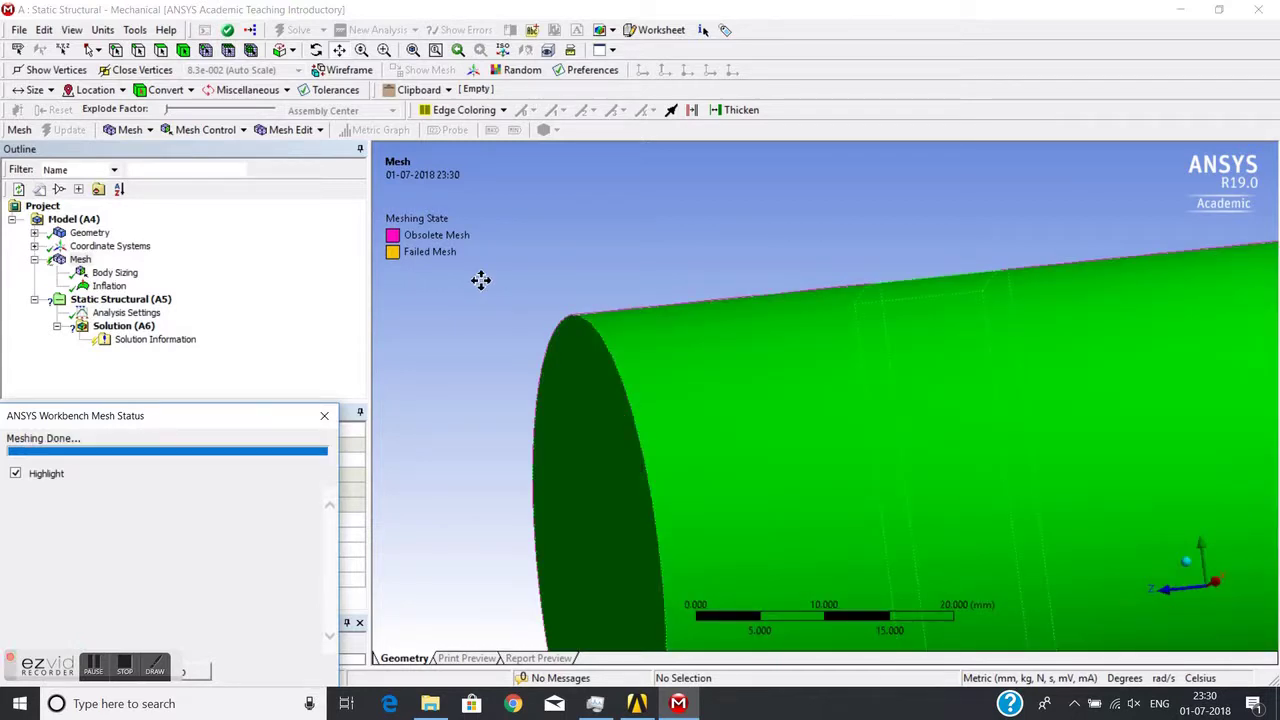
scroll(708, 306, up, 3)
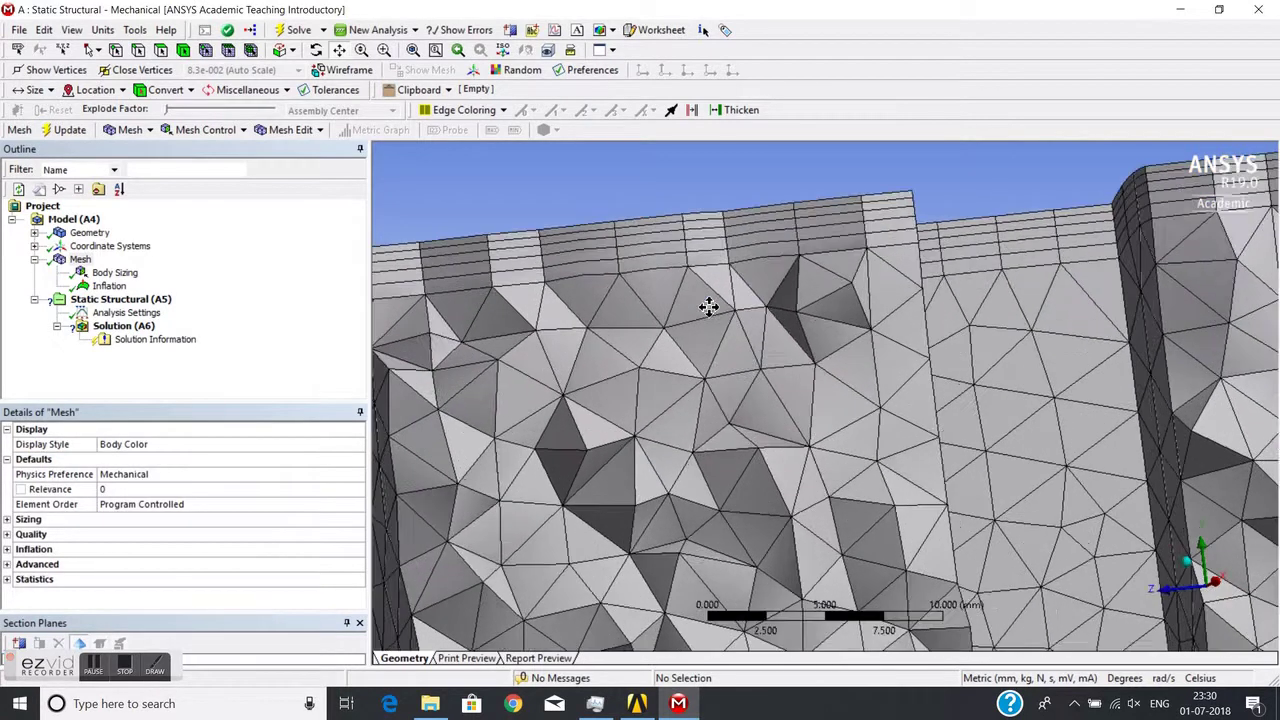
scroll(580, 286, down, 2)
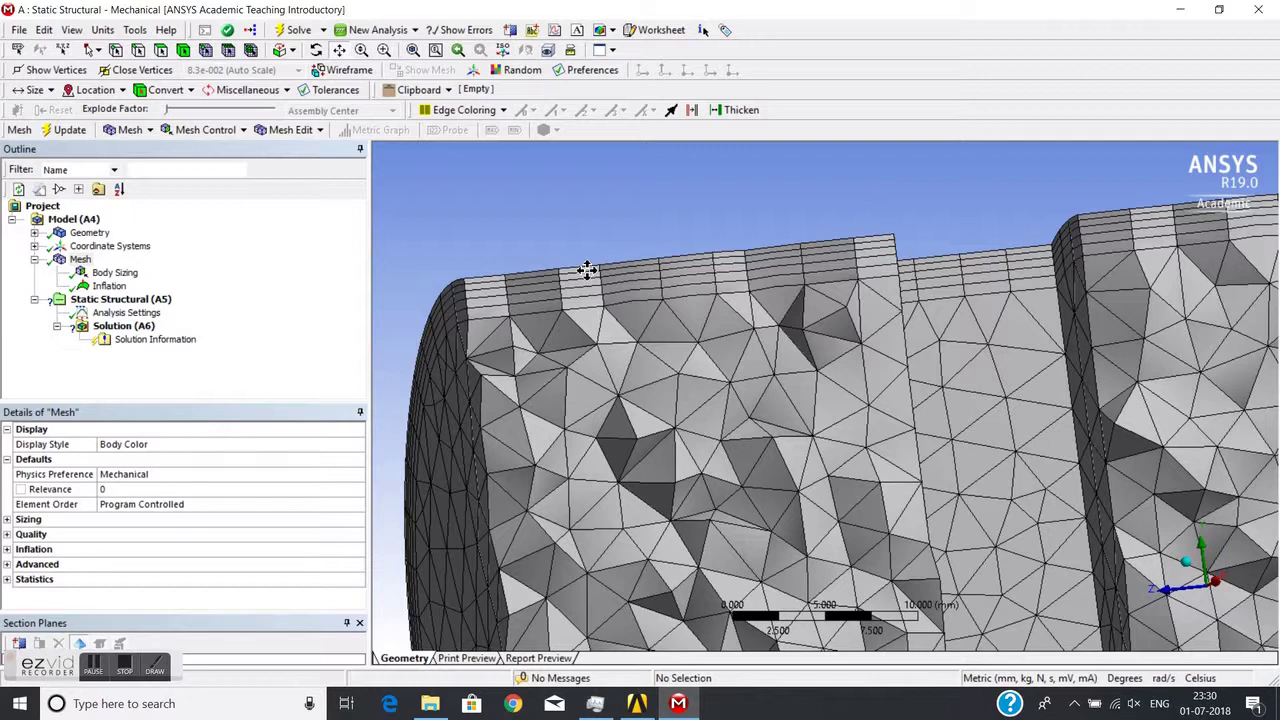
Compare the Inflation and Mesh displays, then orbit out to the whole sectioned shaft
click(108, 286)
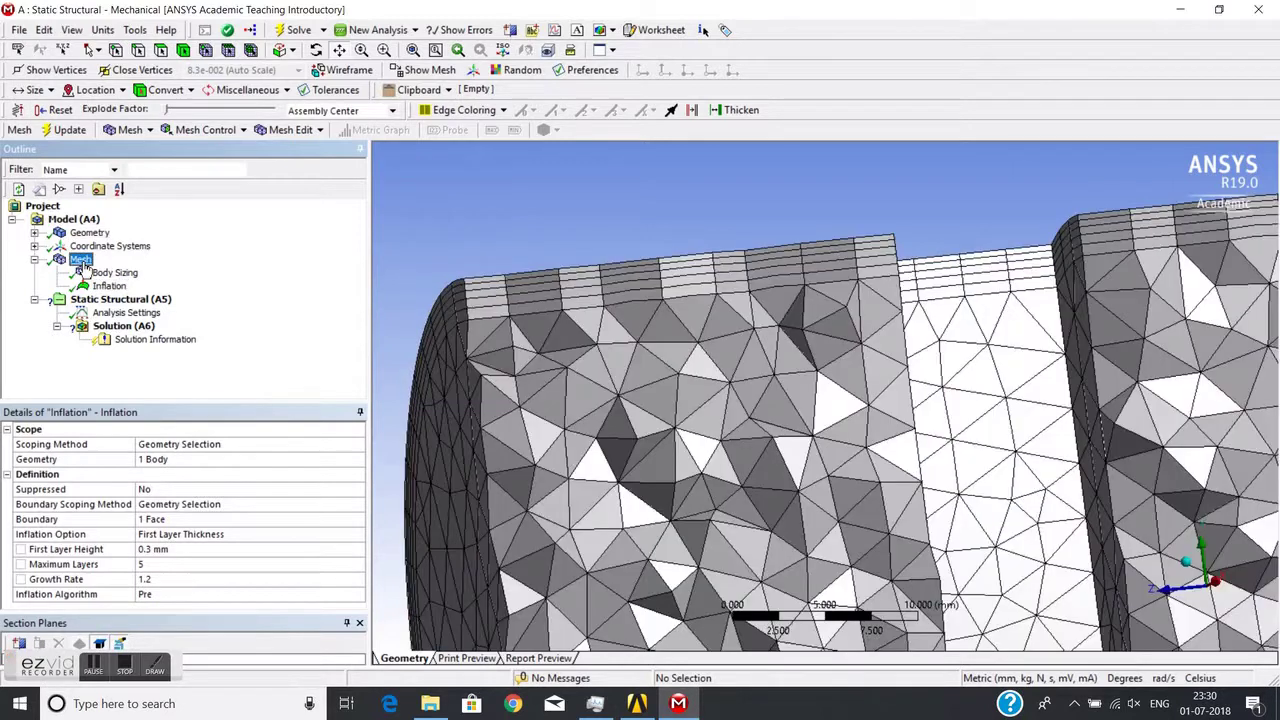
click(80, 259)
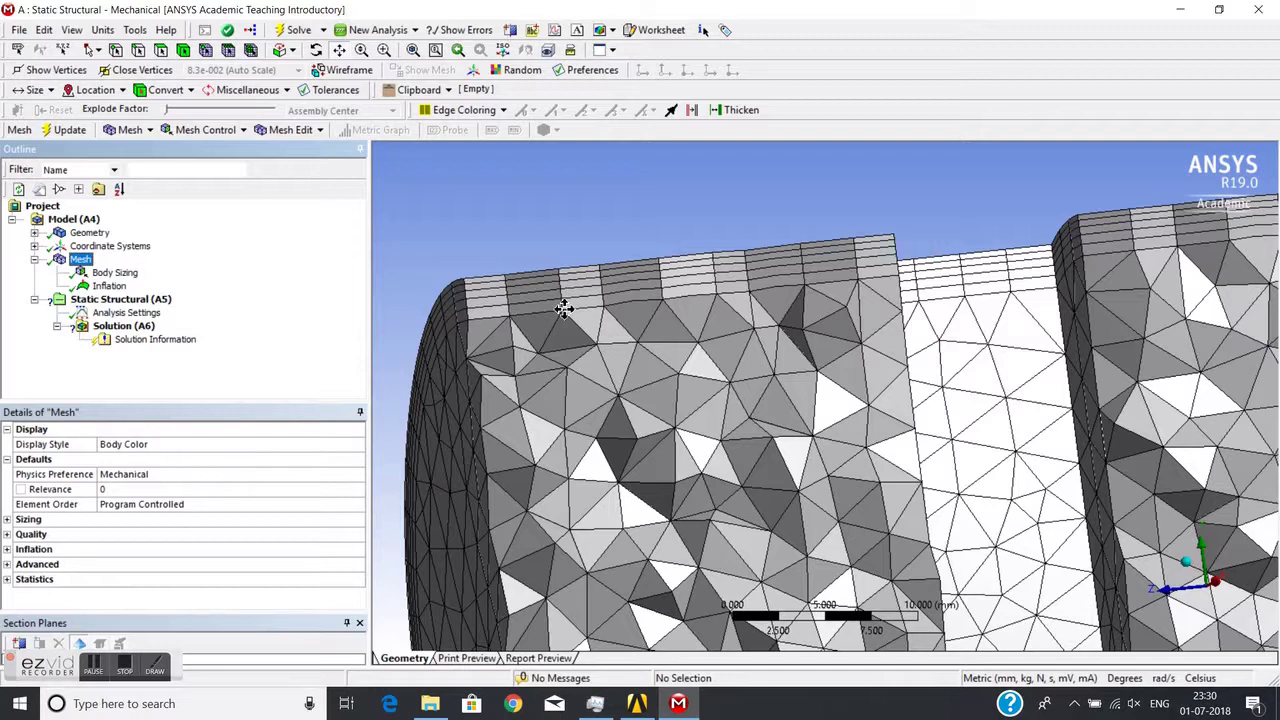
scroll(837, 363, down, 5)
middle_drag(829, 366, 700, 345)
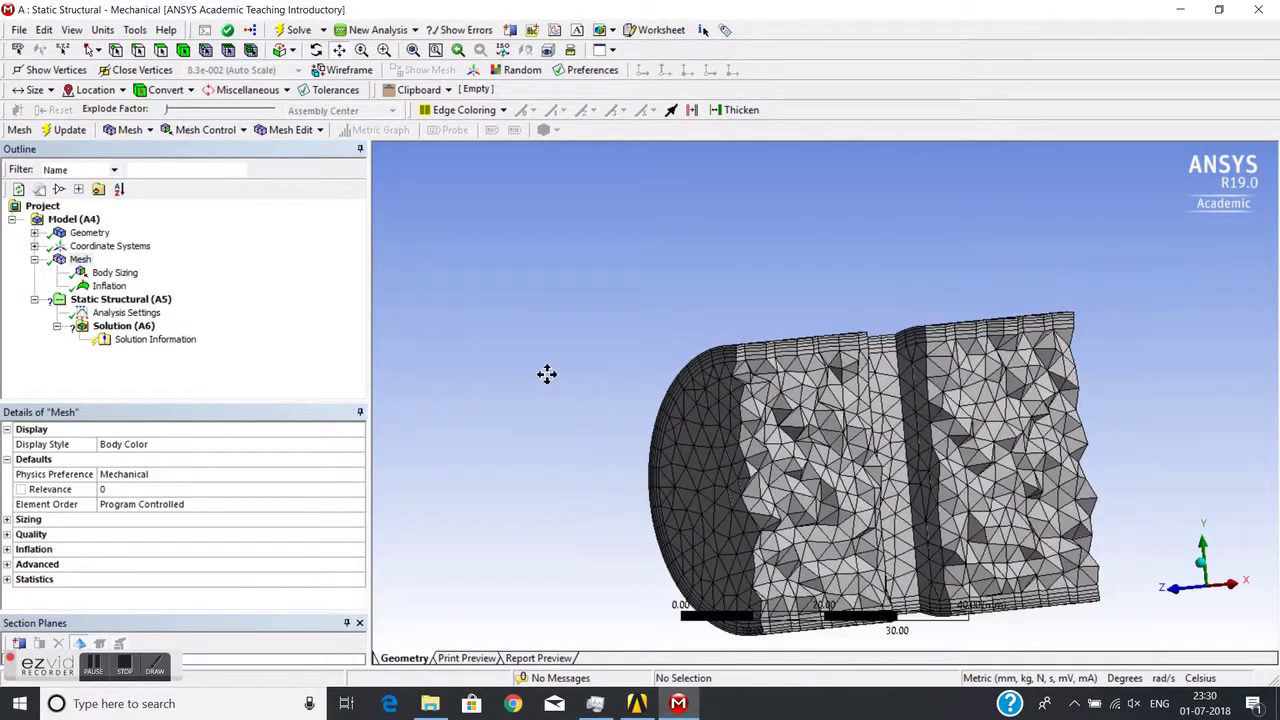
Add both cylinder end faces to the inflation boundary, making three faces
click(109, 287)
click(170, 519)
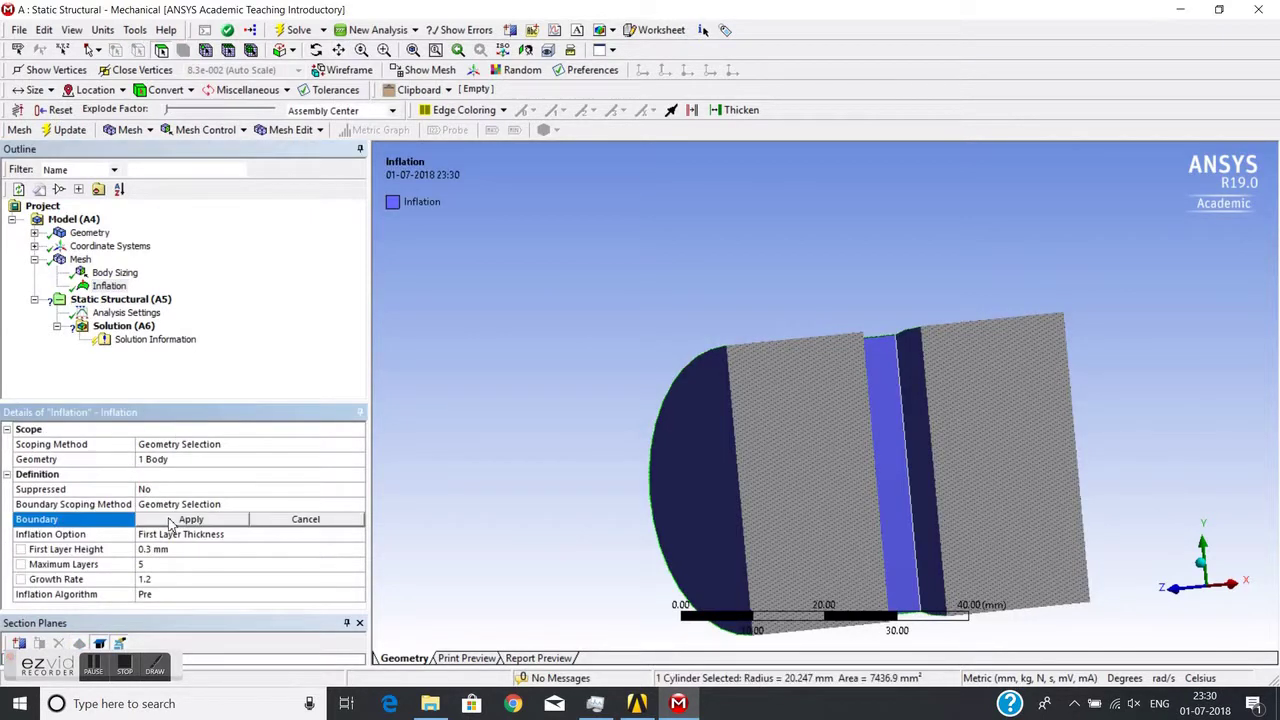
ctrl+click(680, 425)
middle_drag(690, 418, 265, 470)
ctrl+click(995, 385)
click(190, 520)
middle_drag(571, 371, 690, 482)
Regenerate the mesh with the three-face inflation boundary
click(80, 259)
right_click(80, 260)
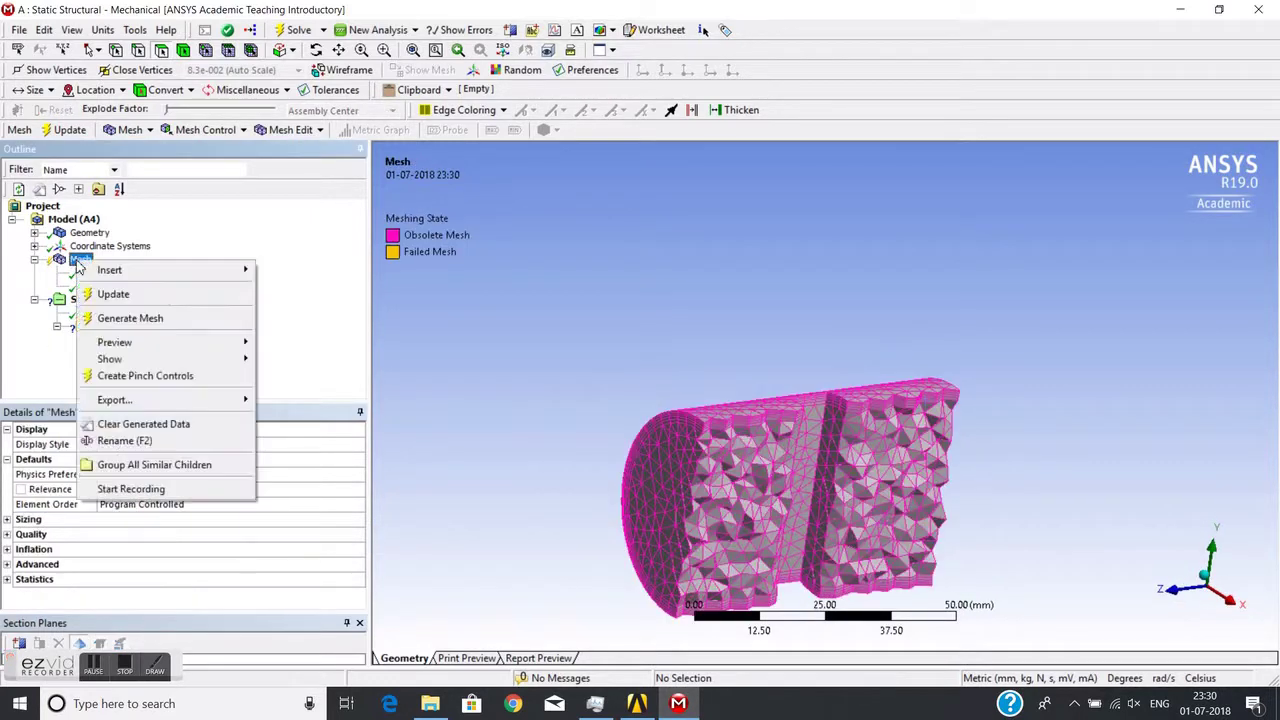
click(128, 318)
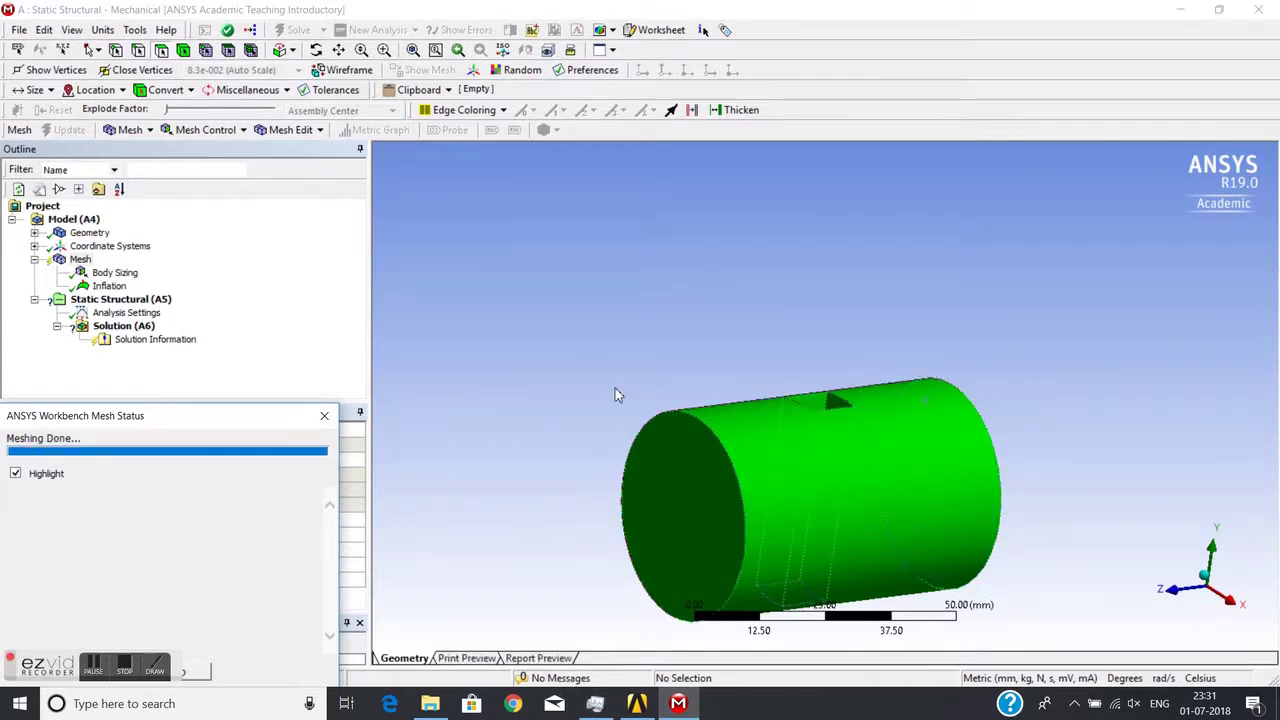
middle_drag(478, 370, 436, 341)
scroll(578, 403, up, 5)
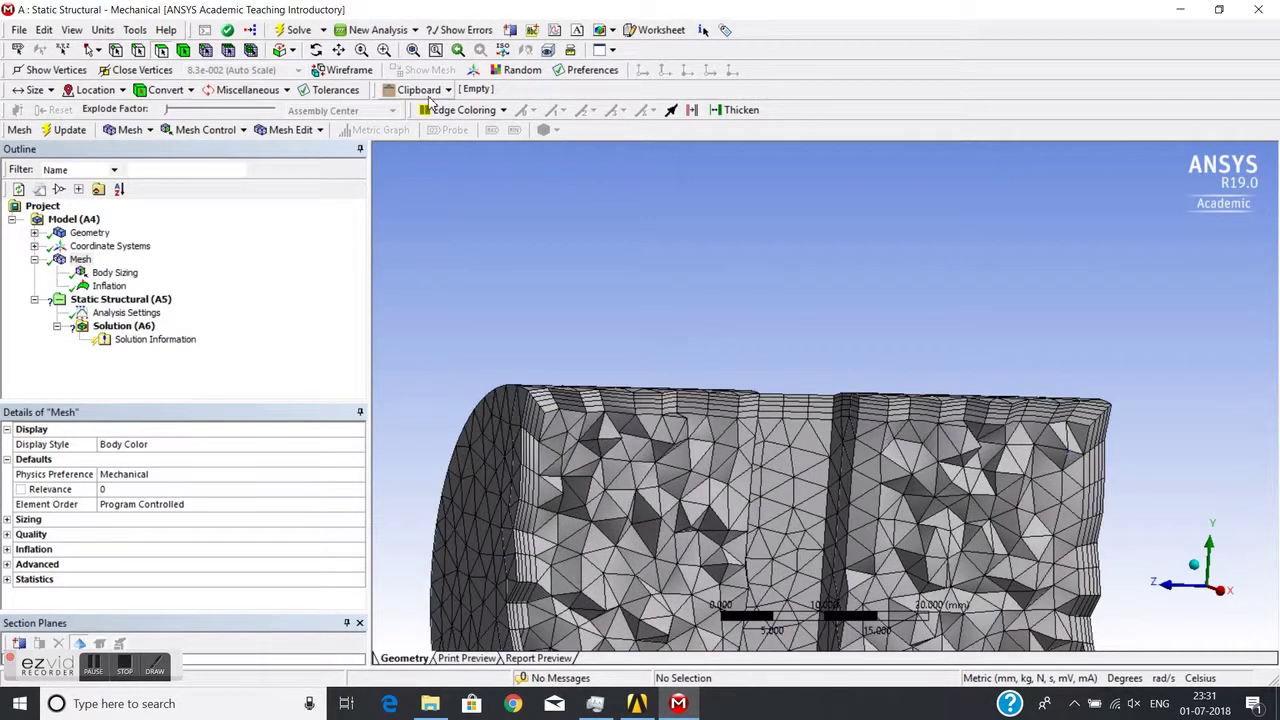
click(578, 401)
click(705, 293)
scroll(663, 274, up, 2)
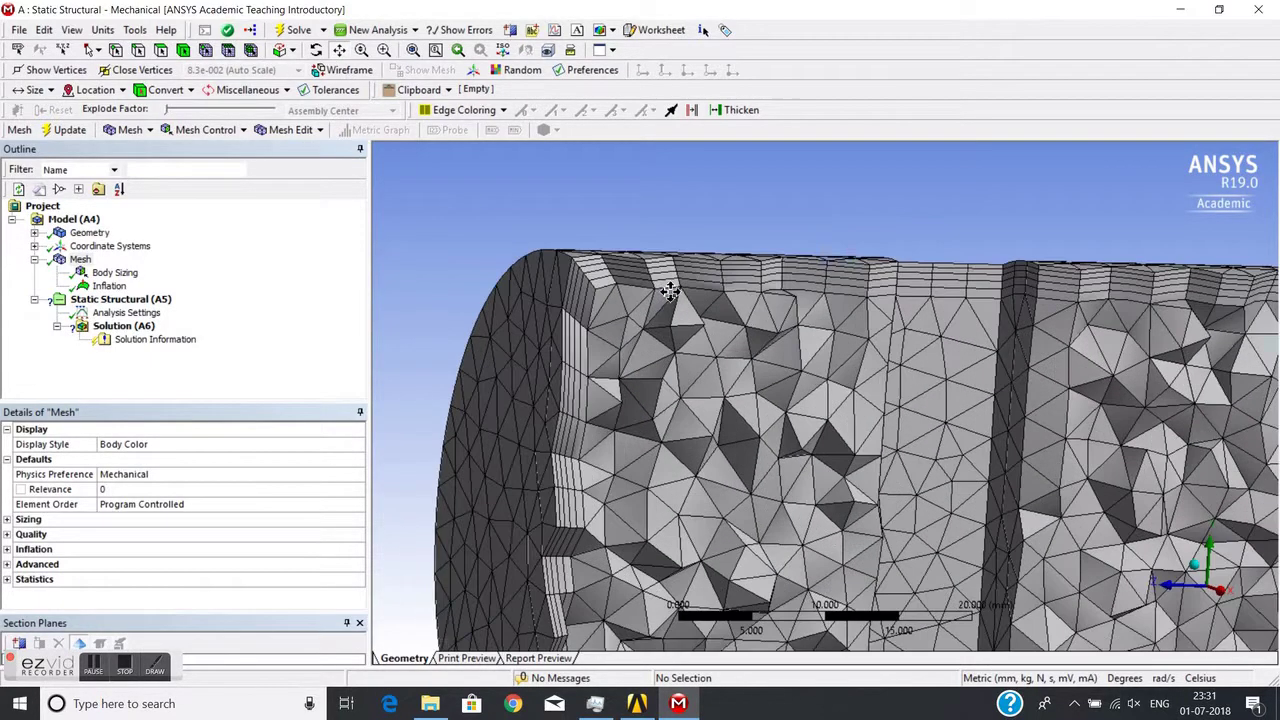
scroll(670, 290, up, 2)
mouse_move(555, 257)
middle_down()
mouse_move(496, 257)
mouse_move(569, 257)
middle_up()
scroll(579, 272, down, 4)
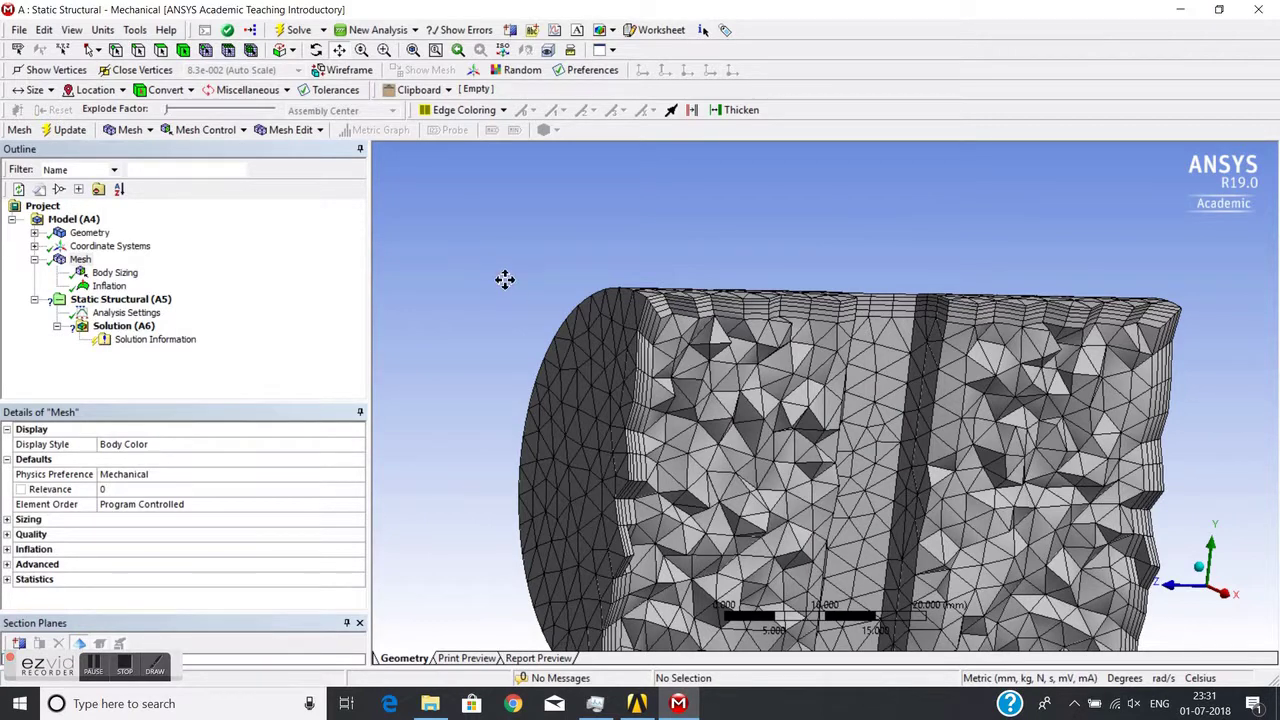
middle_drag(506, 280, 490, 245)
scroll(509, 226, down, 2)
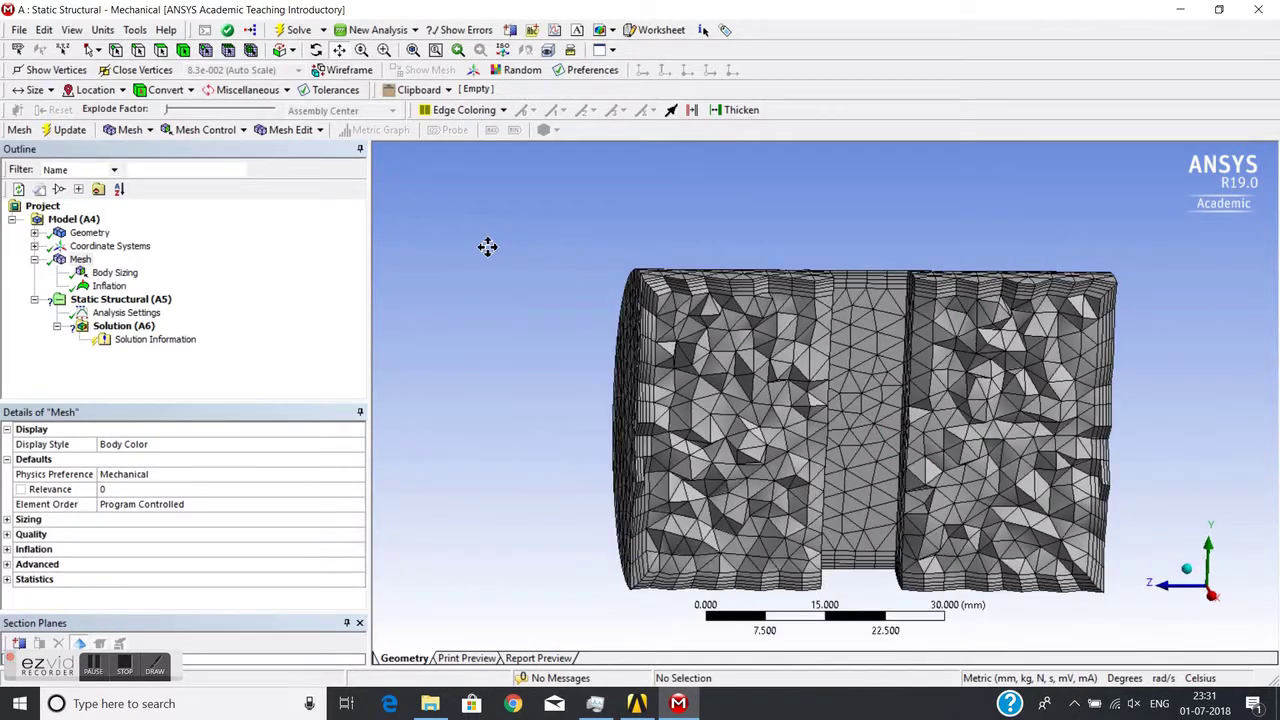
scroll(495, 252, up, 1)
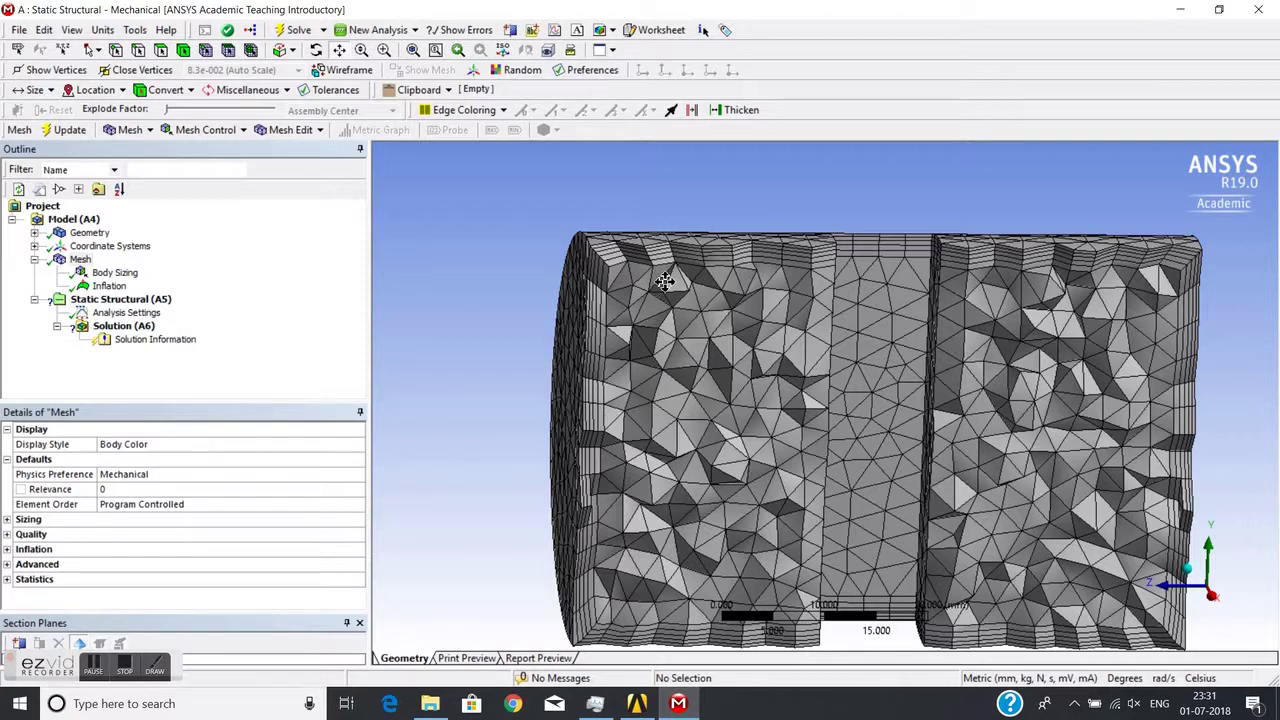
middle_drag(584, 318, 637, 322)
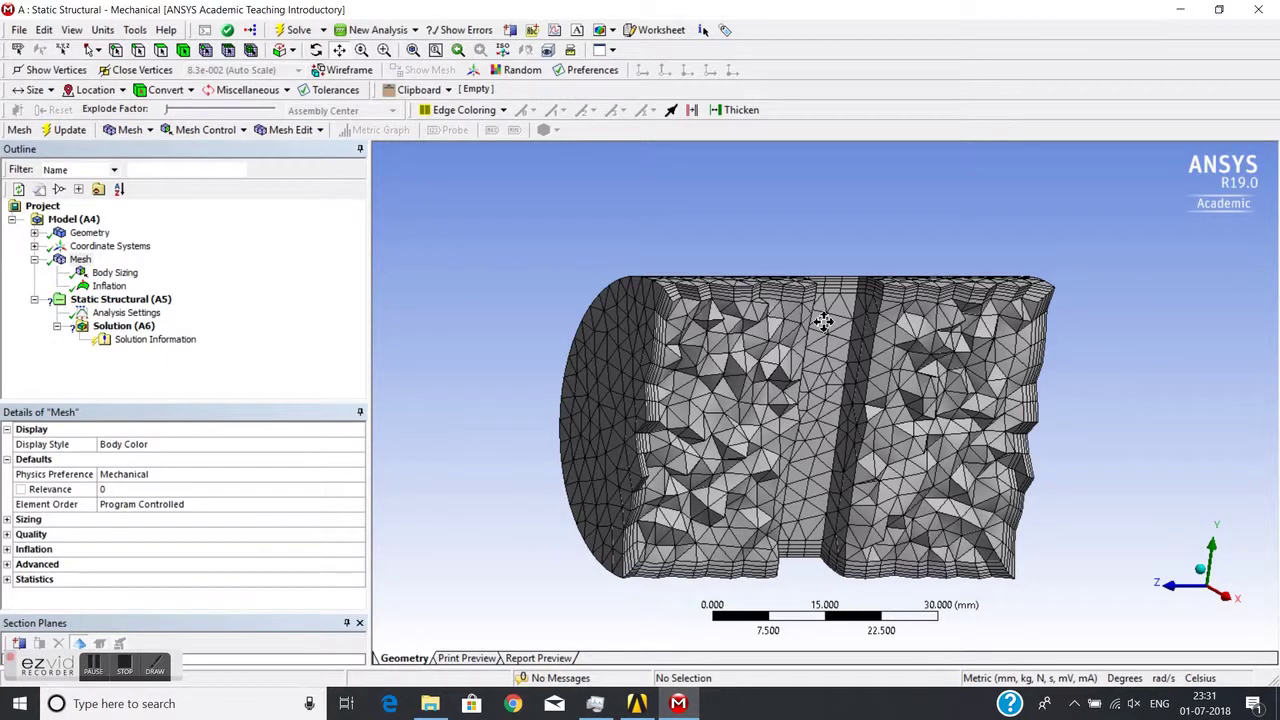
Review the Inflation control and Mesh details, leaving the Inflation actions unchanged
click(90, 286)
click(80, 259)
click(100, 287)
right_click(98, 288)
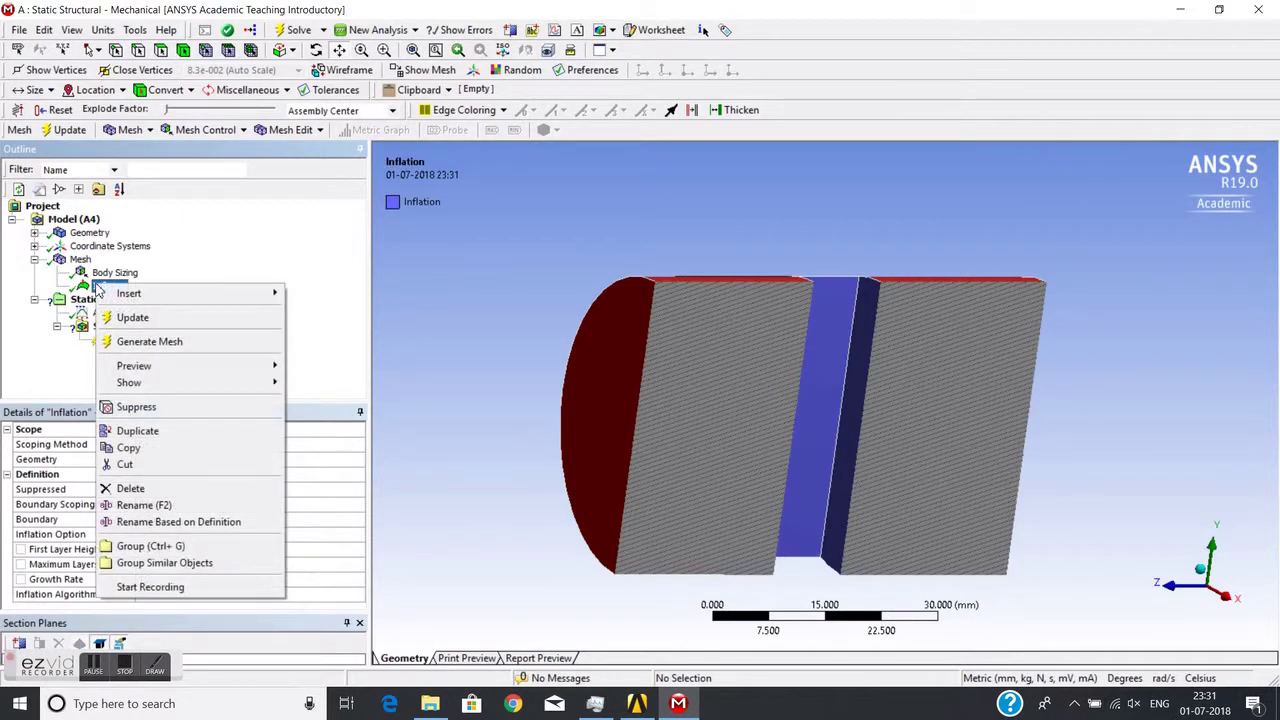
click(474, 279)
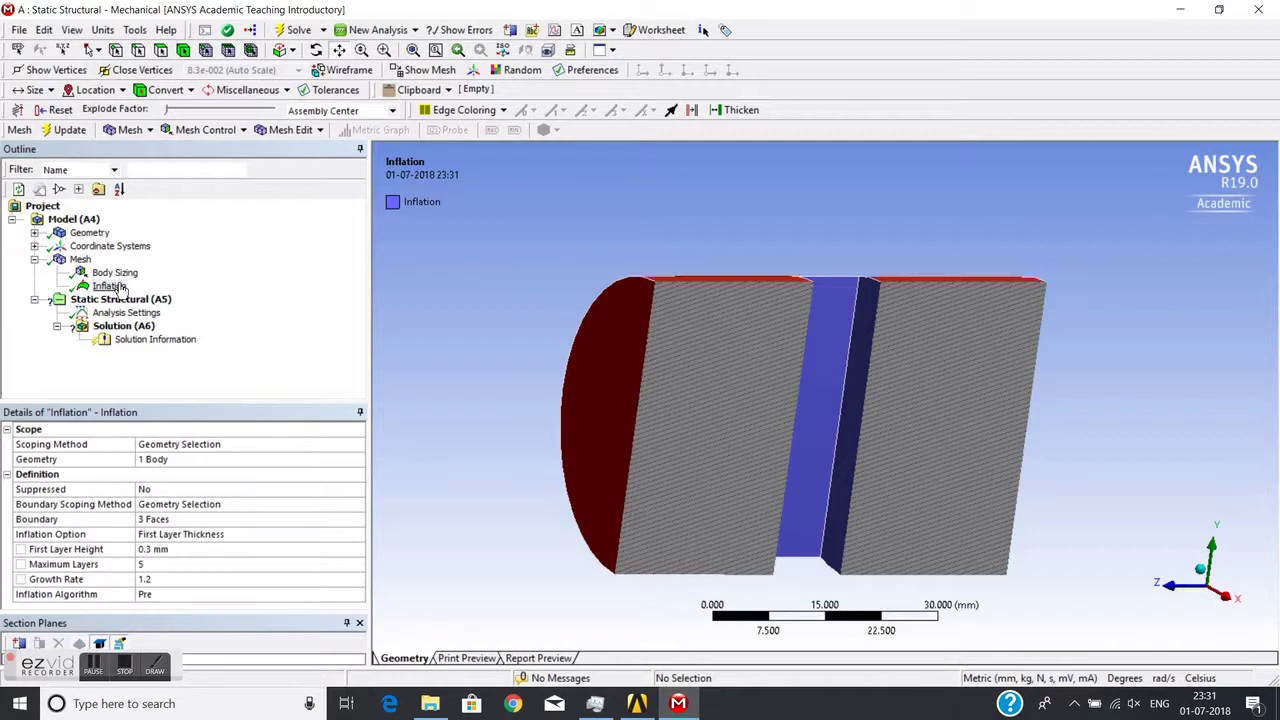
Insert a Method control under Mesh, which defaults to Automatic
click(80, 260)
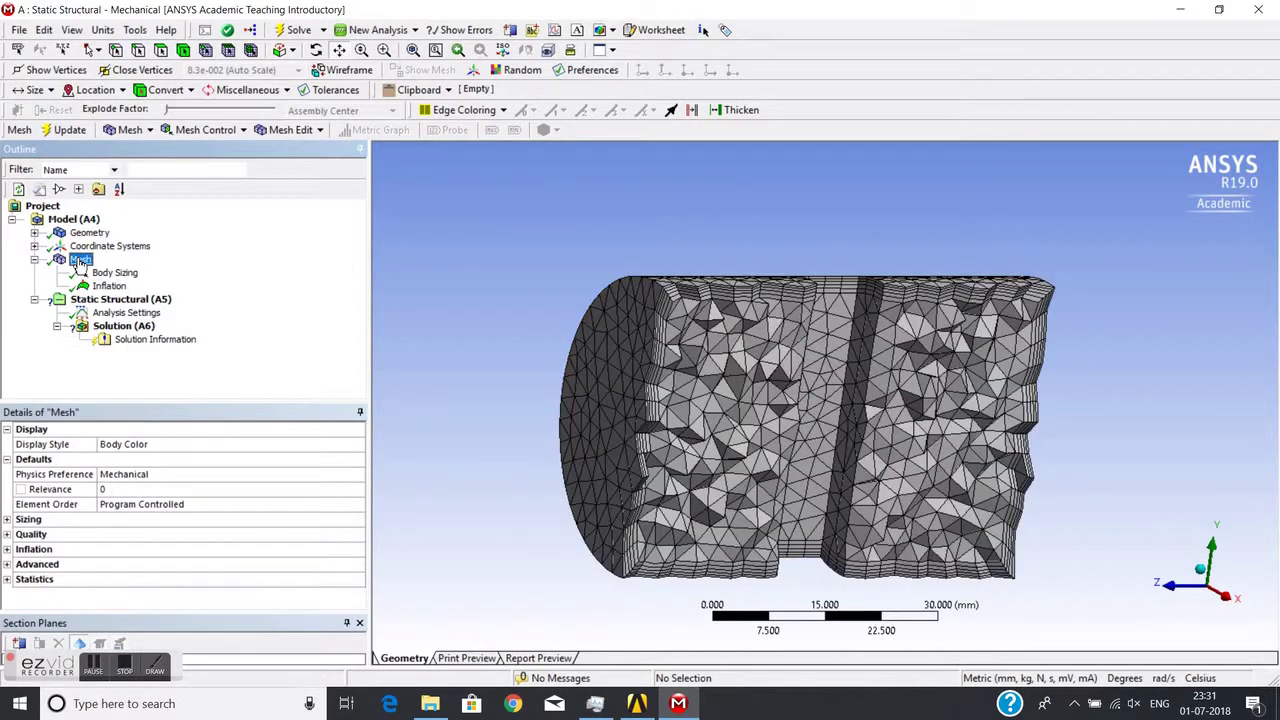
right_click(80, 260)
mouse_move(95, 269)
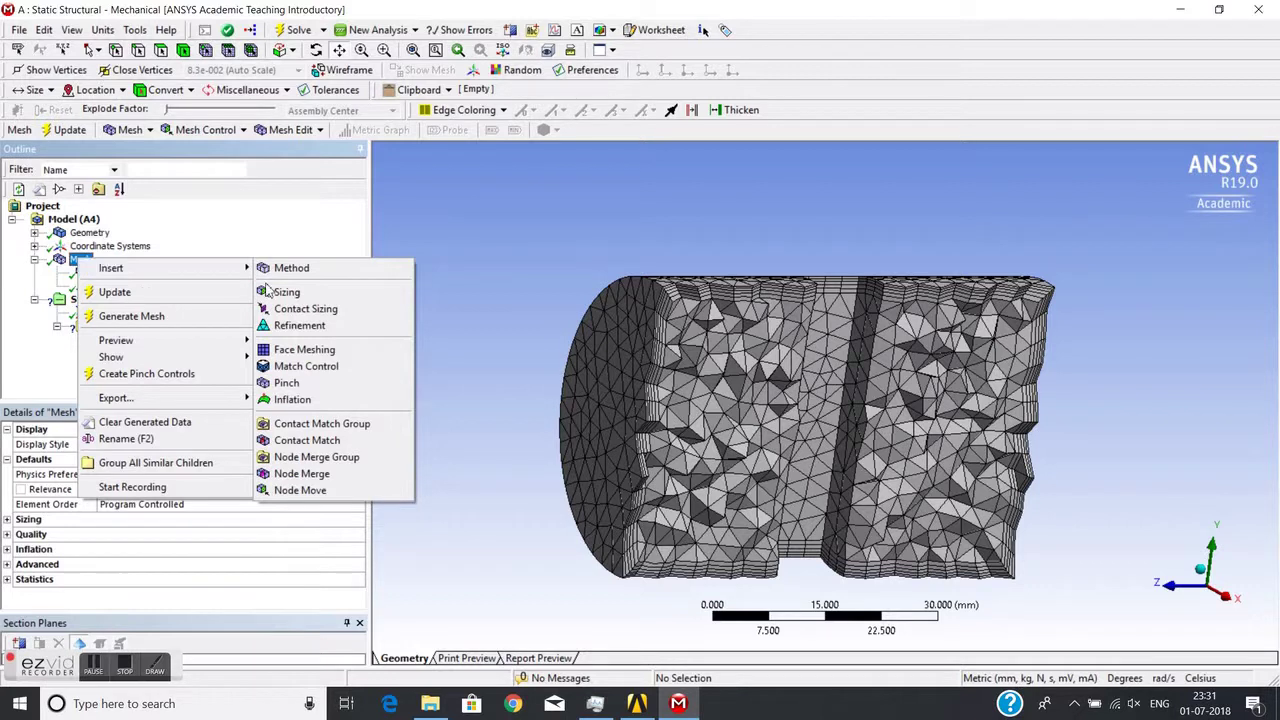
click(300, 268)
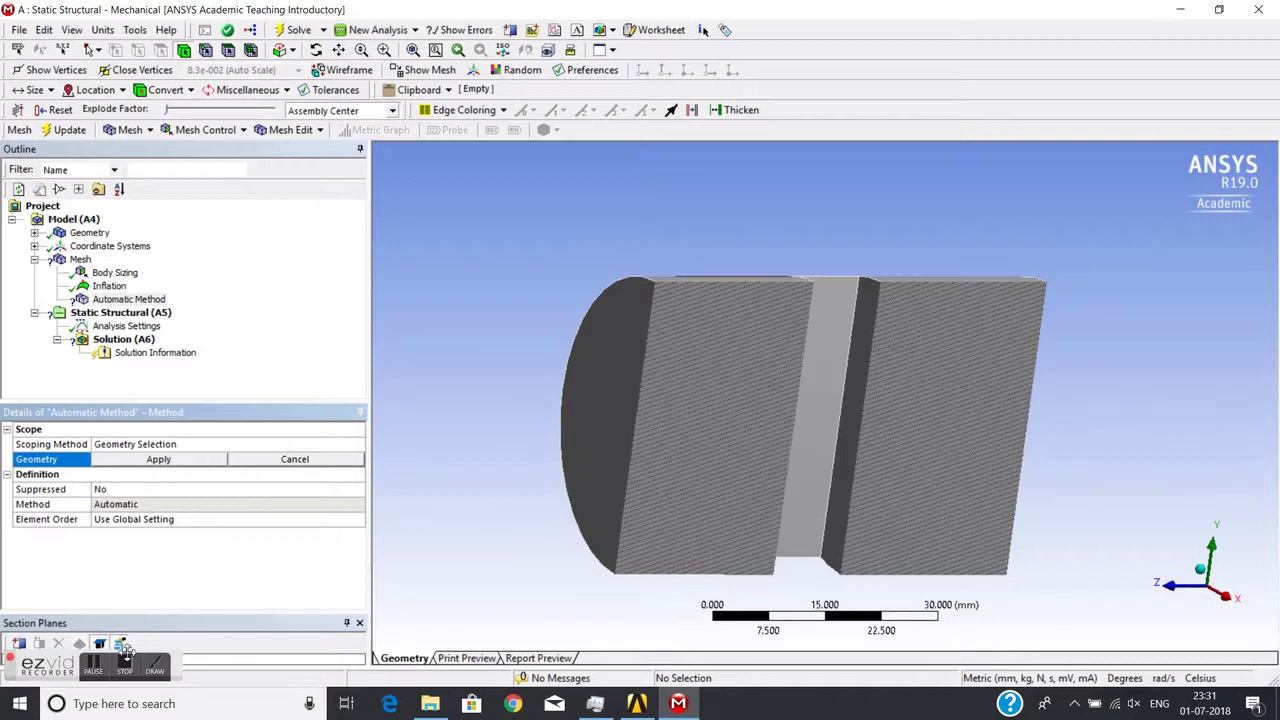
Uncheck Section Plane 1 in a floated Section Planes list, dock it under Details, and view obliquely
drag(190, 570, 191, 571)
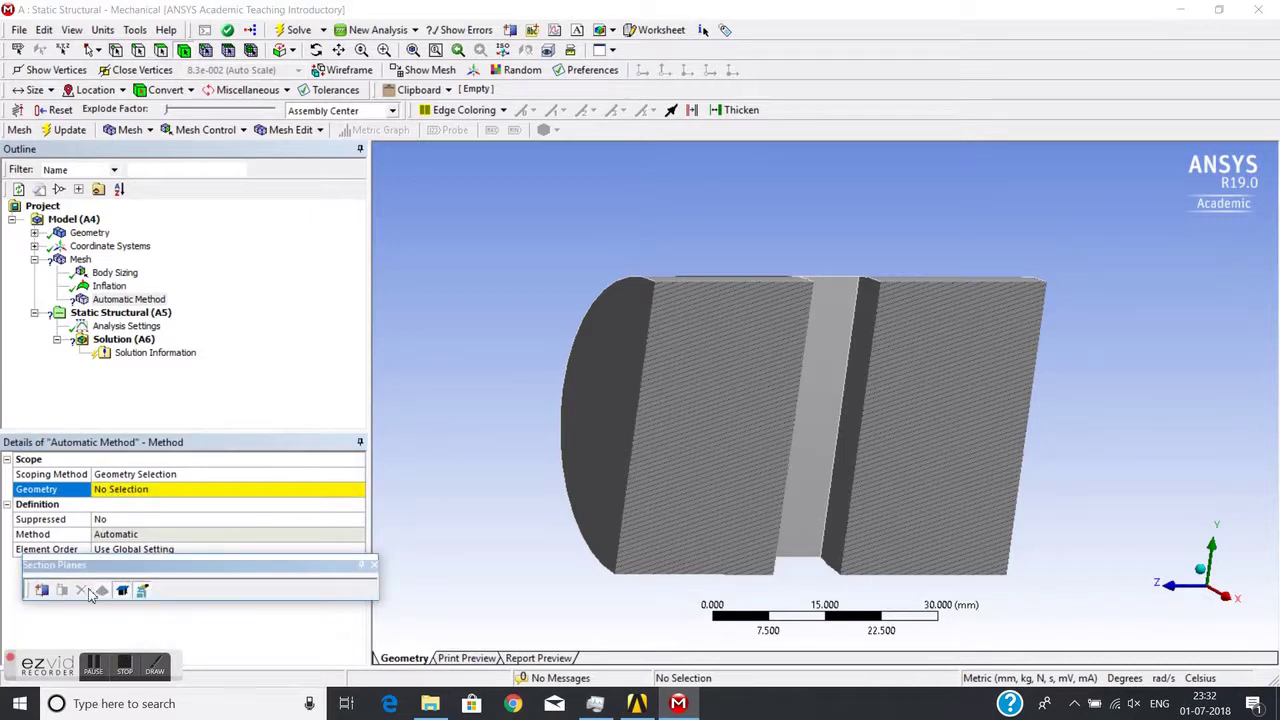
click(122, 590)
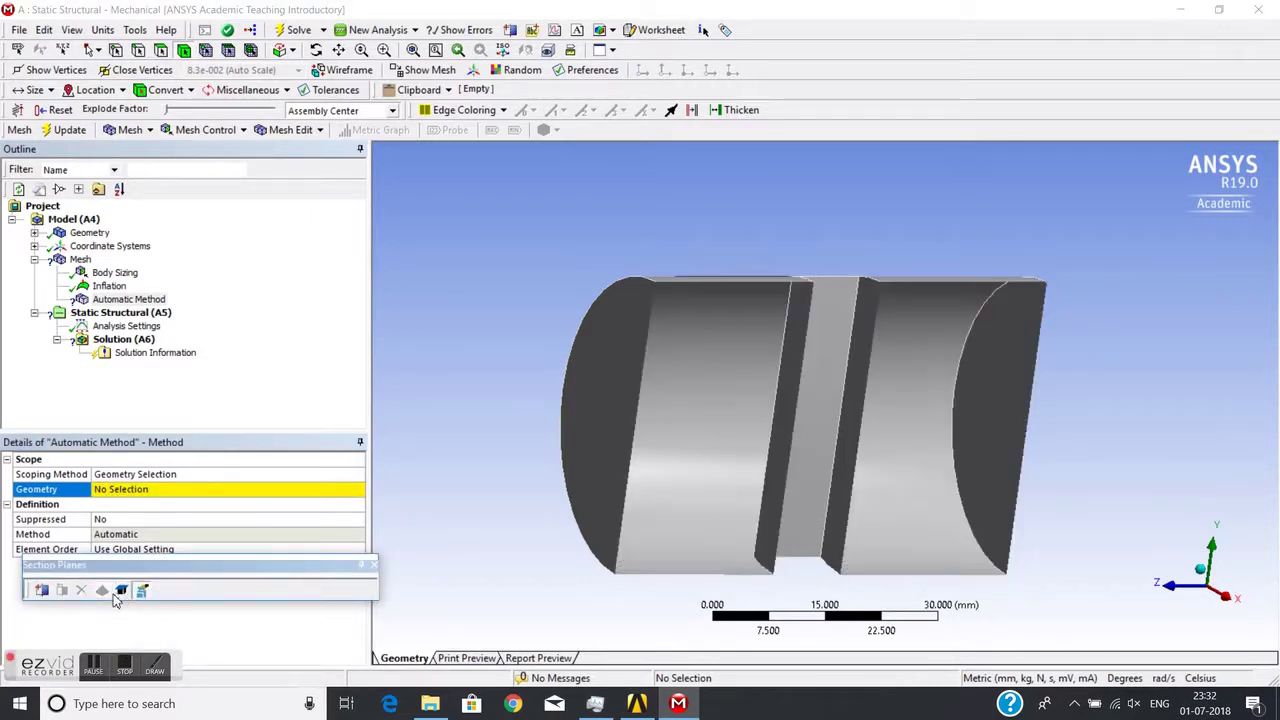
click(122, 590)
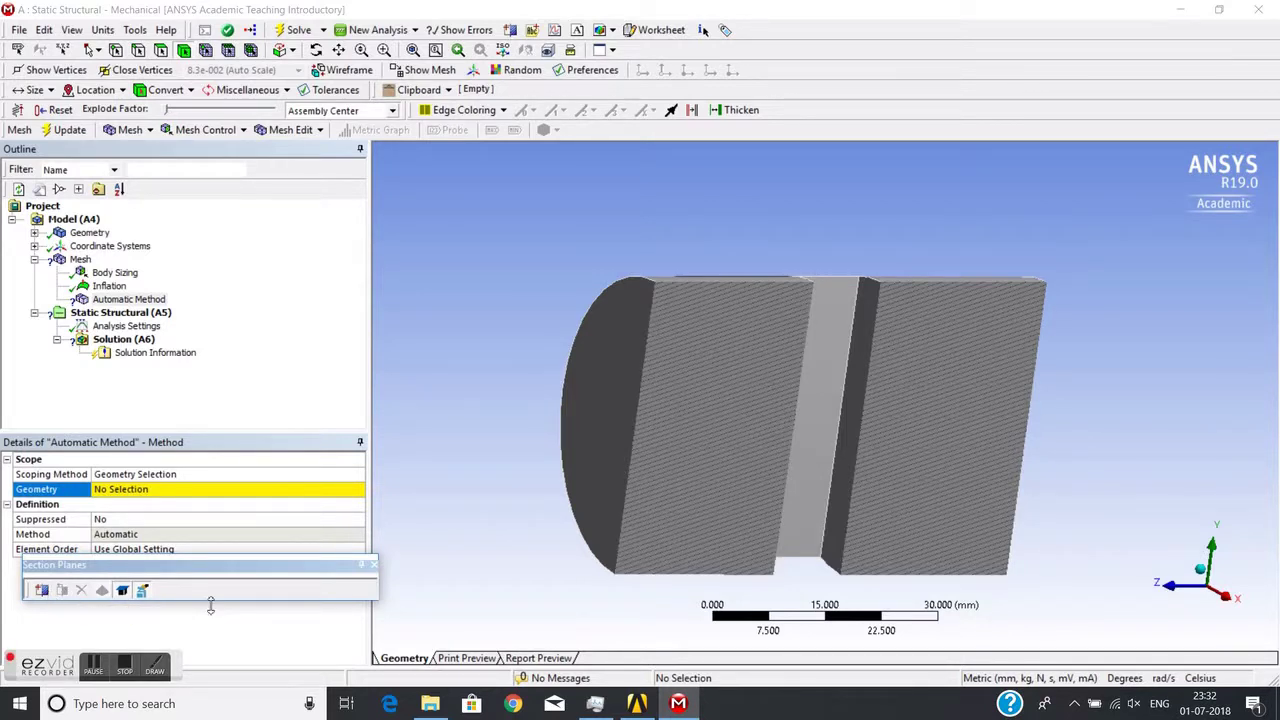
drag(210, 605, 155, 631)
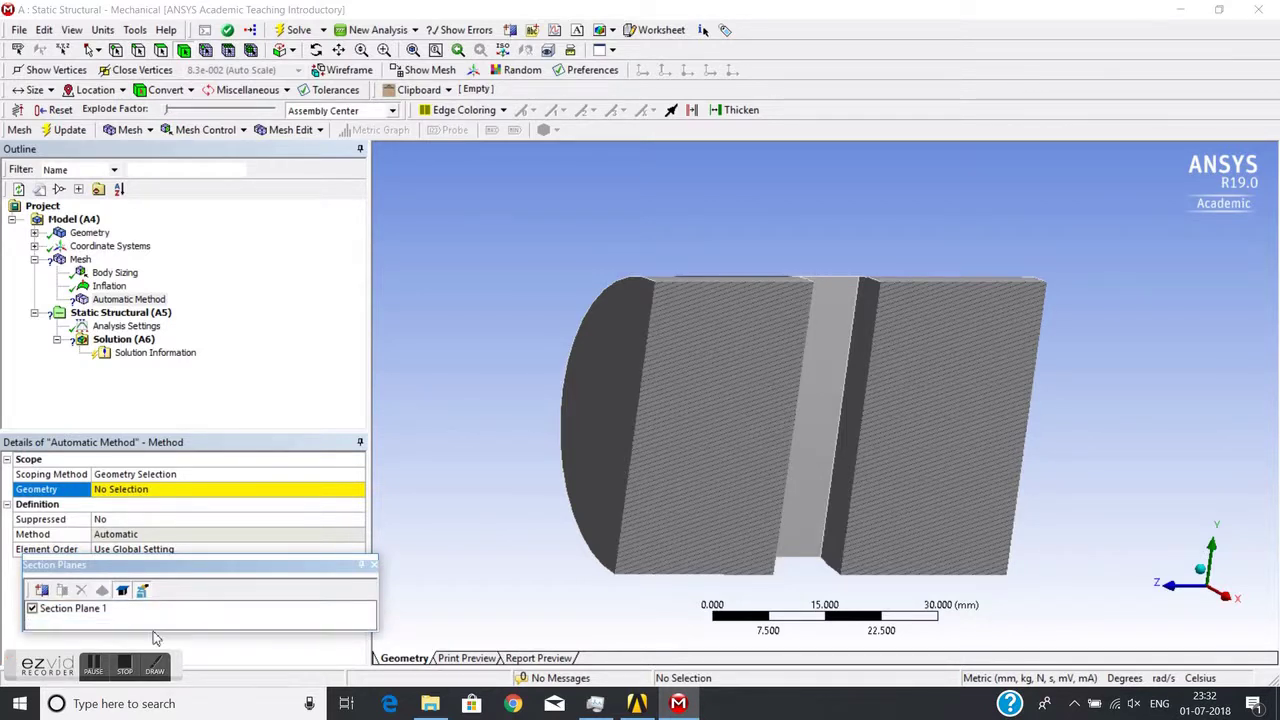
click(32, 608)
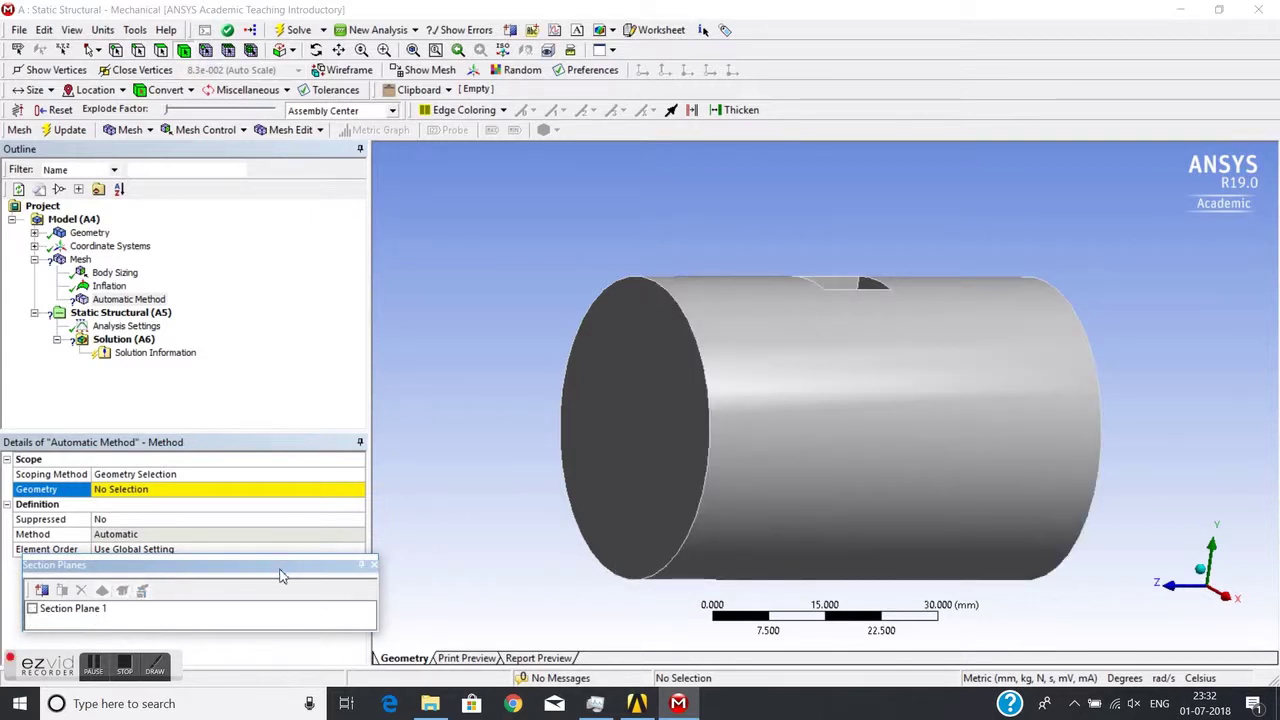
drag(277, 569, 260, 582)
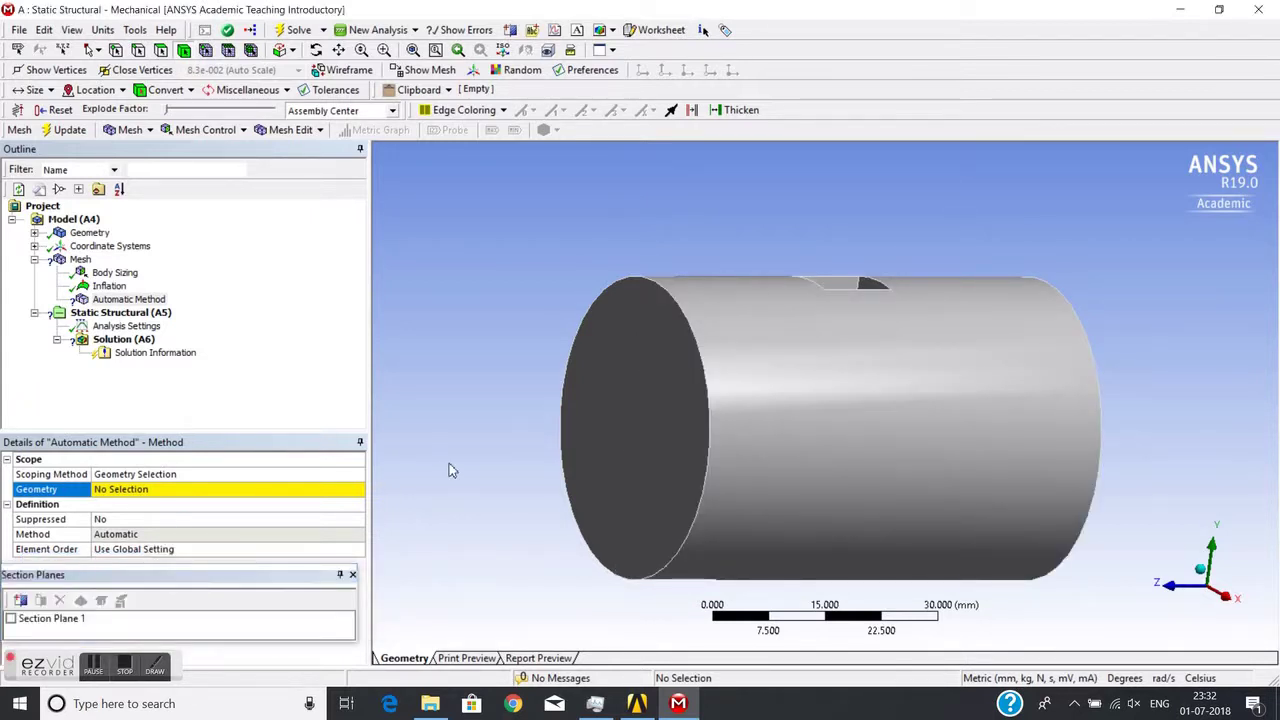
middle_drag(470, 400, 420, 420)
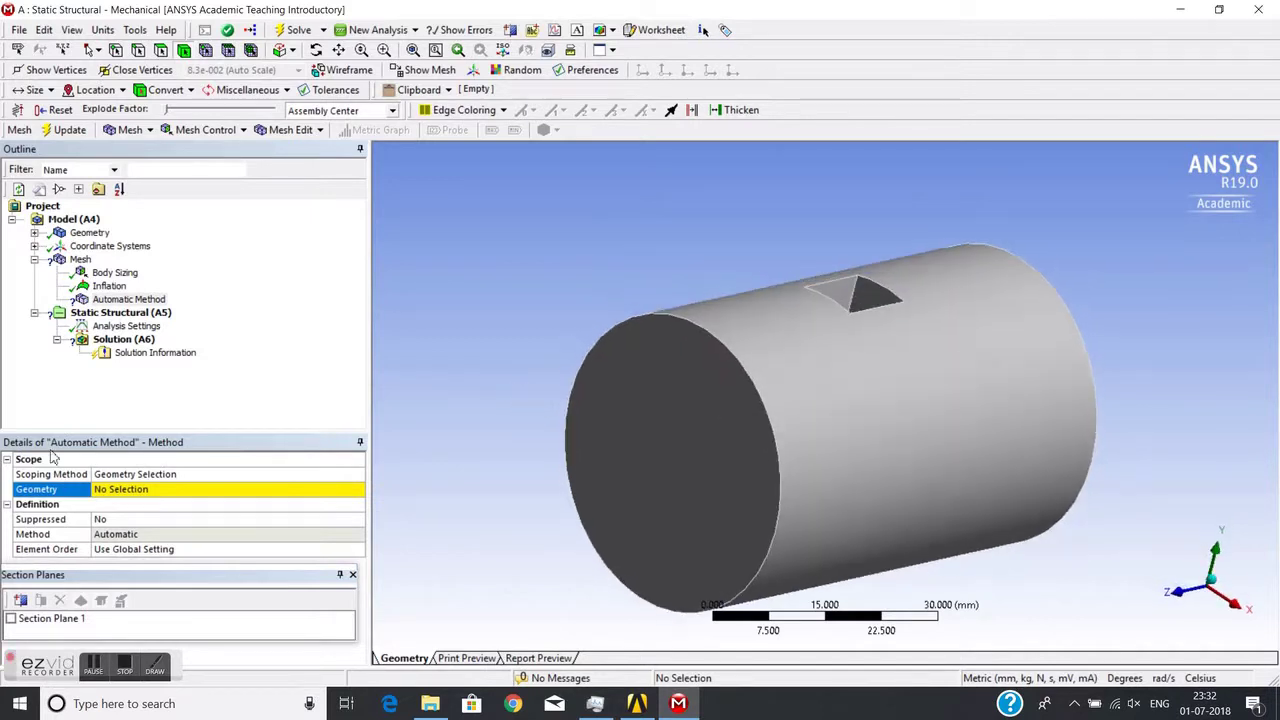
Scope the Method control's geometry to the cylinder body
click(113, 492)
click(698, 390)
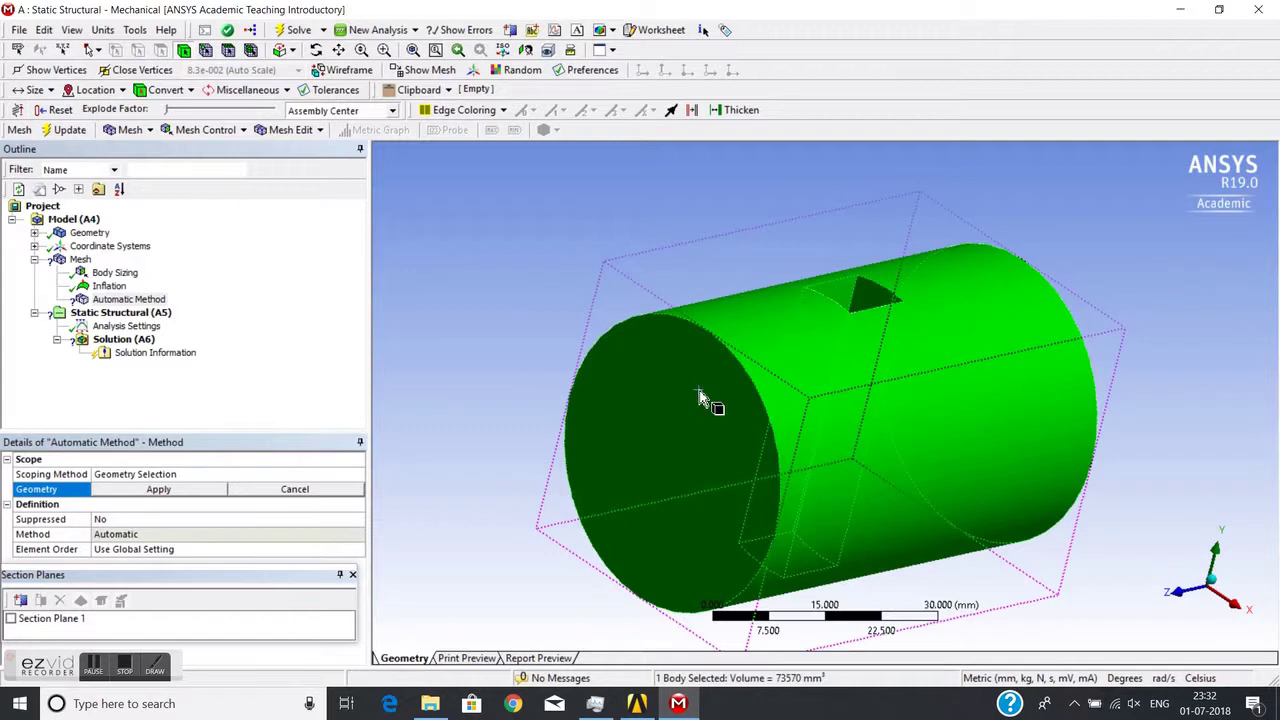
click(141, 490)
Change the Method type from Automatic to Hex Dominant
click(172, 537)
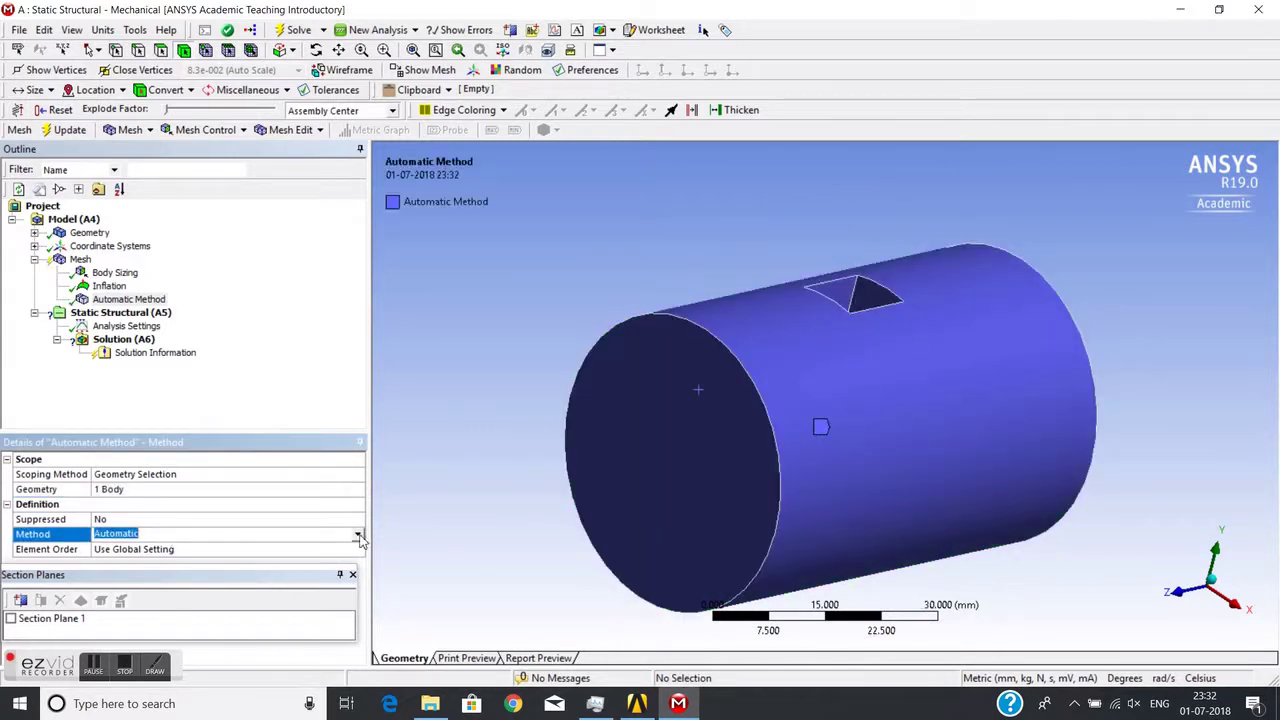
click(359, 537)
click(142, 570)
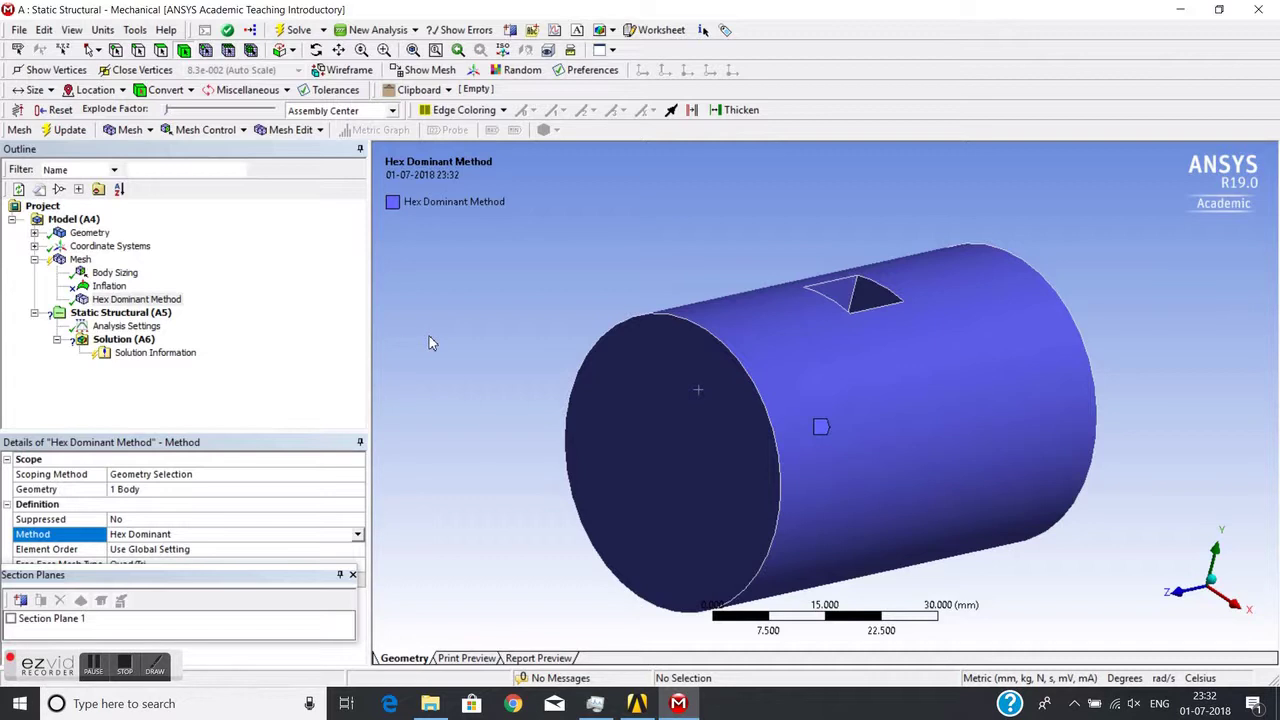
Generate the mesh on Mesh to apply the Hex Dominant method to the cylinder
click(80, 260)
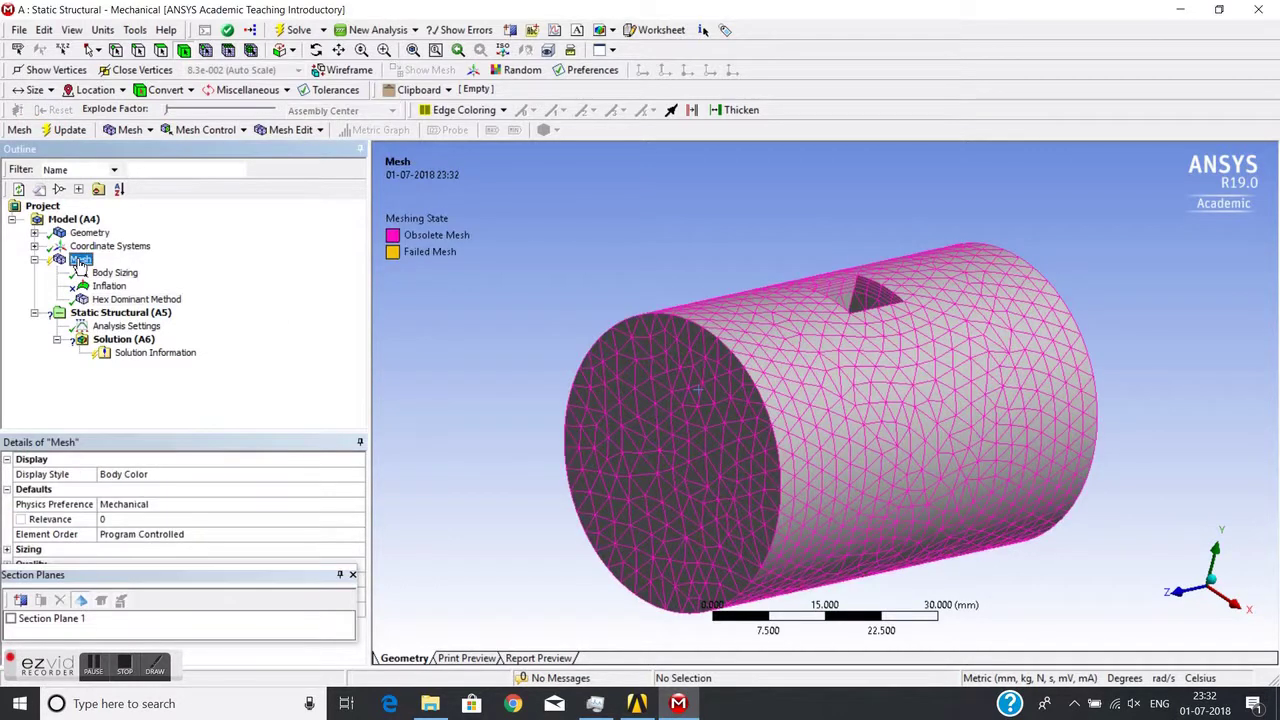
right_click(80, 262)
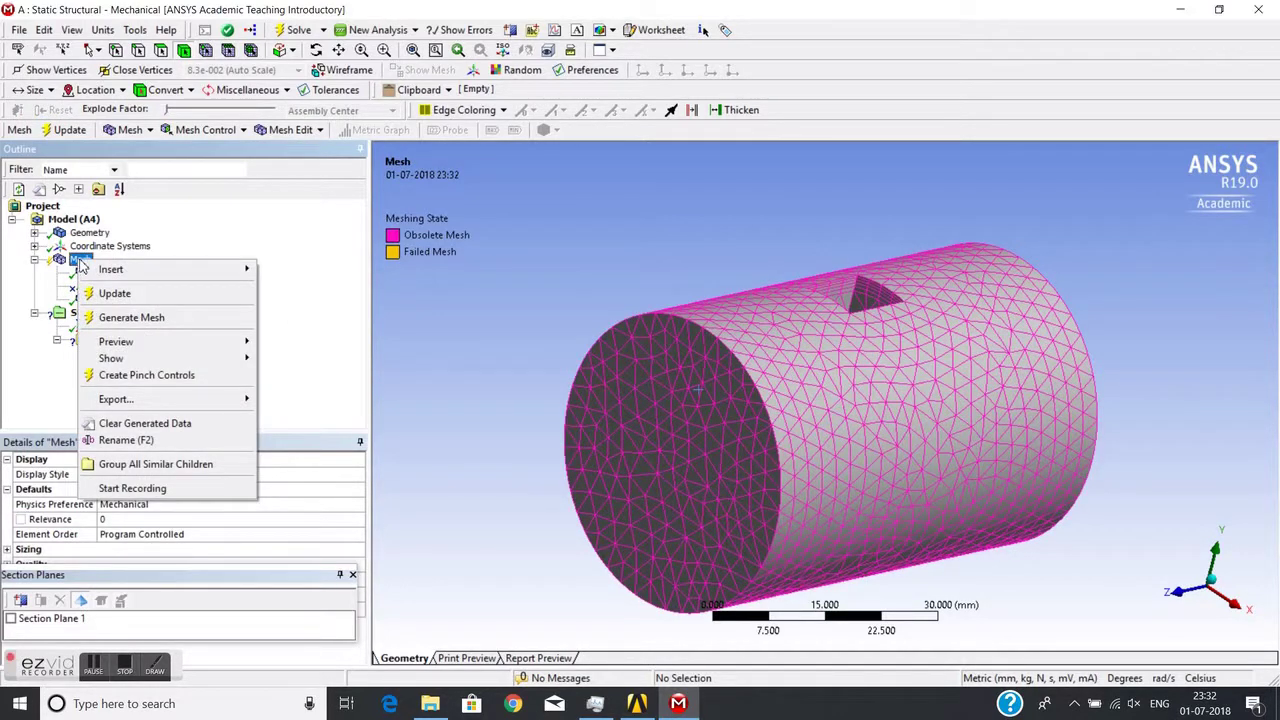
click(106, 318)
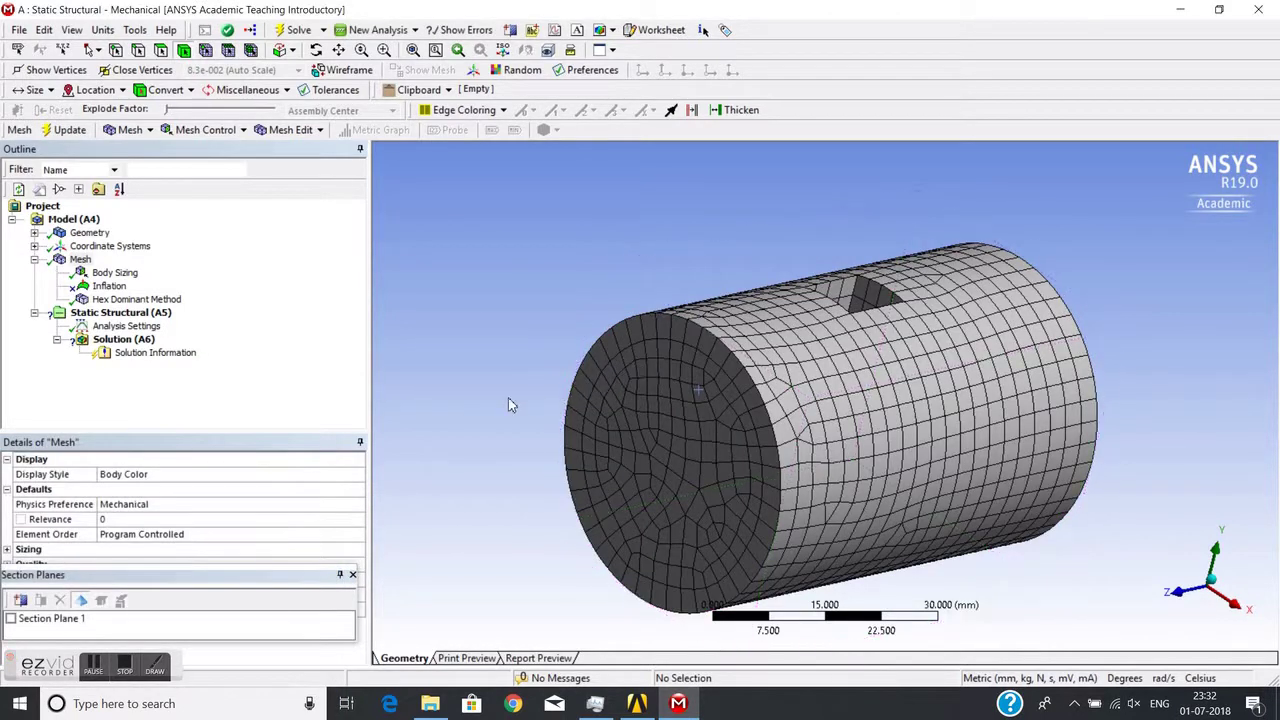
Orbit and zoom around the slot, then return to isometric and face the circular end
middle_drag(508, 404, 464, 345)
middle_drag(586, 414, 750, 423)
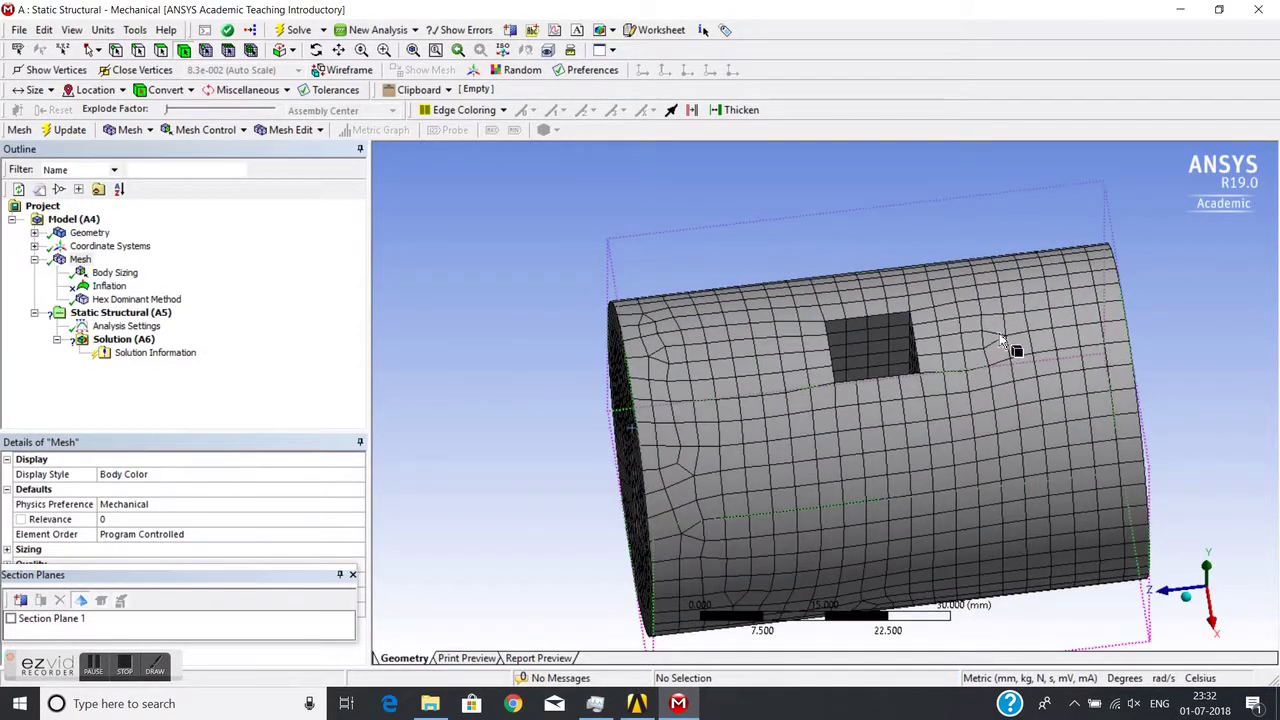
scroll(1000, 340, up, 1)
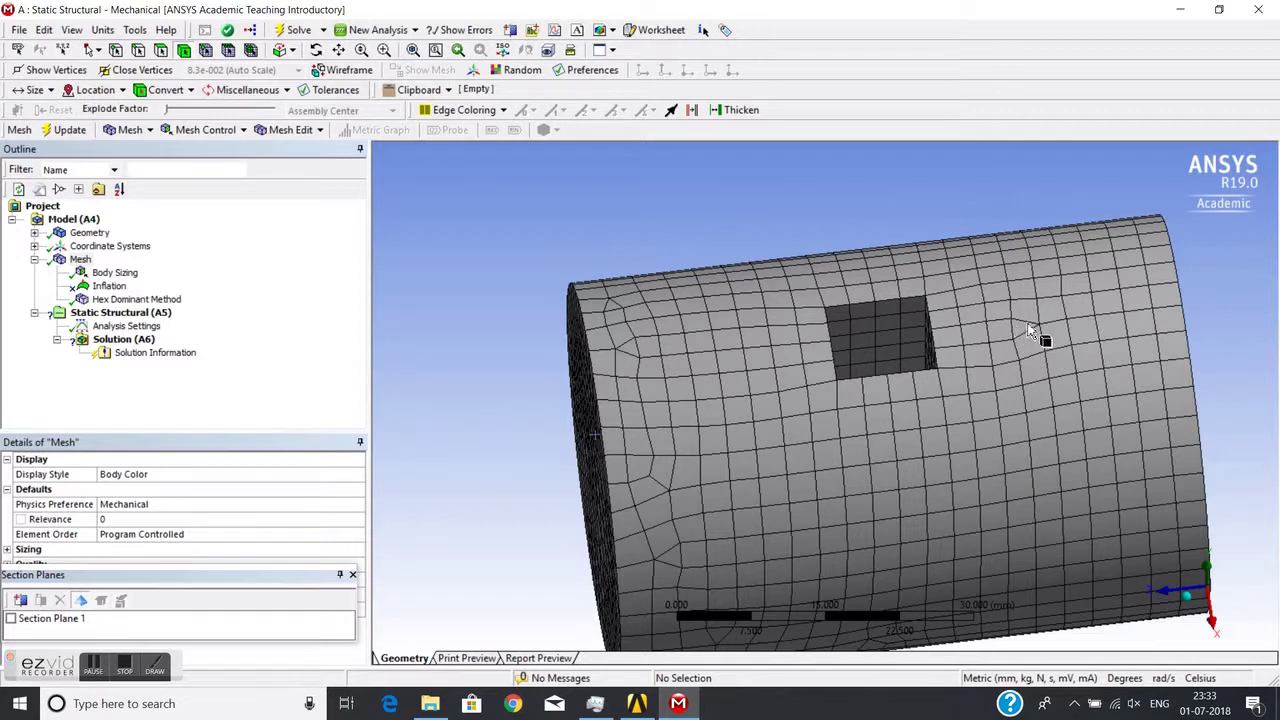
key(F7)
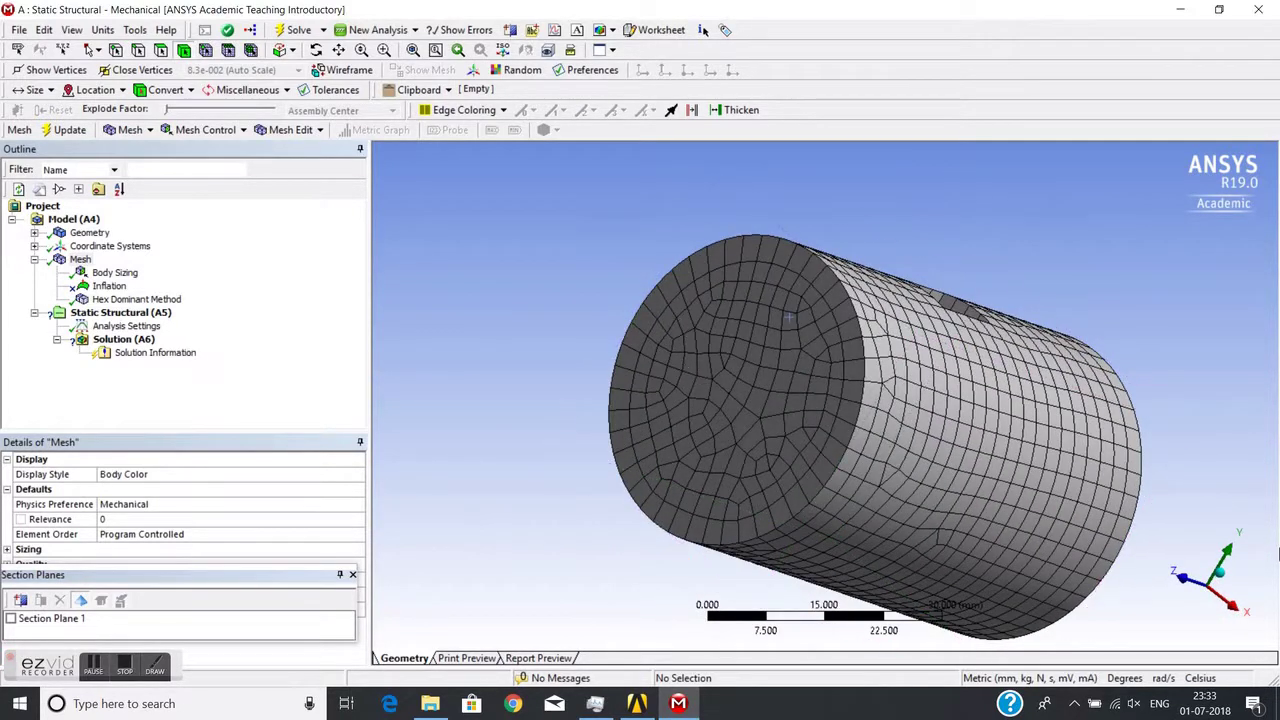
click(1169, 575)
Re-enable Section Plane 1 and orbit and zoom to inspect the cut hex-dominant mesh interior
scroll(745, 385, up, 2)
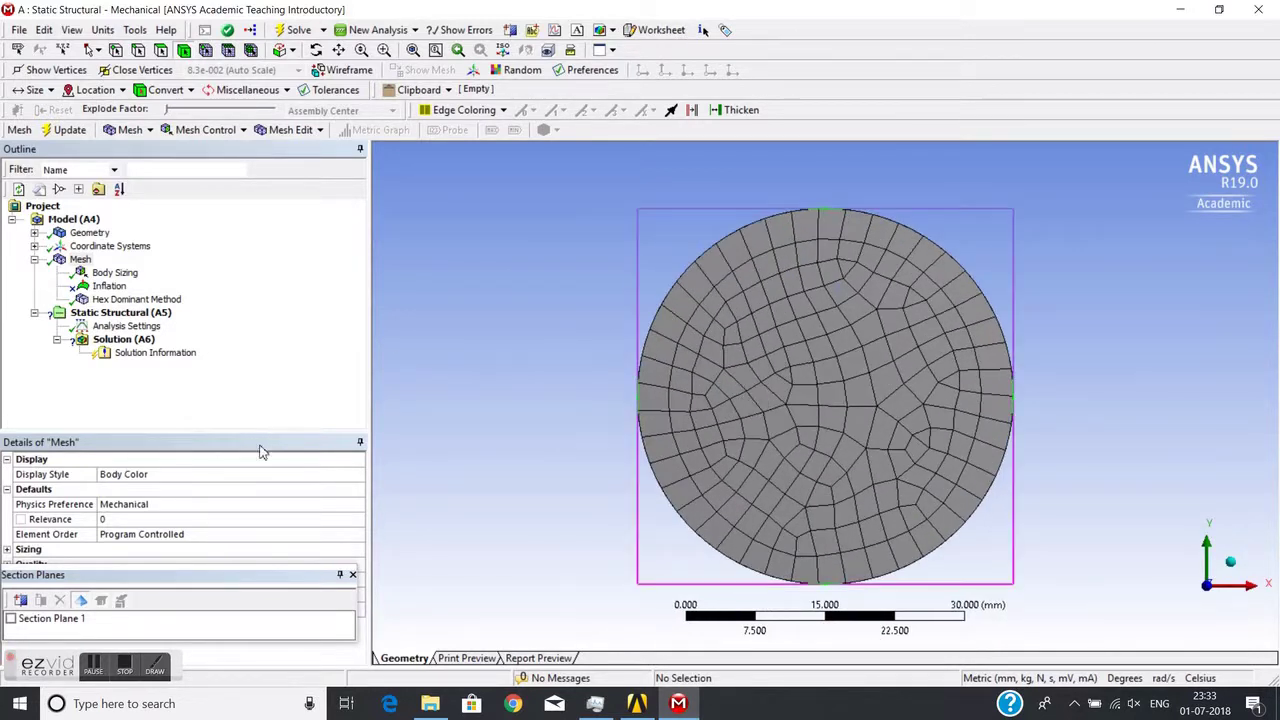
click(11, 619)
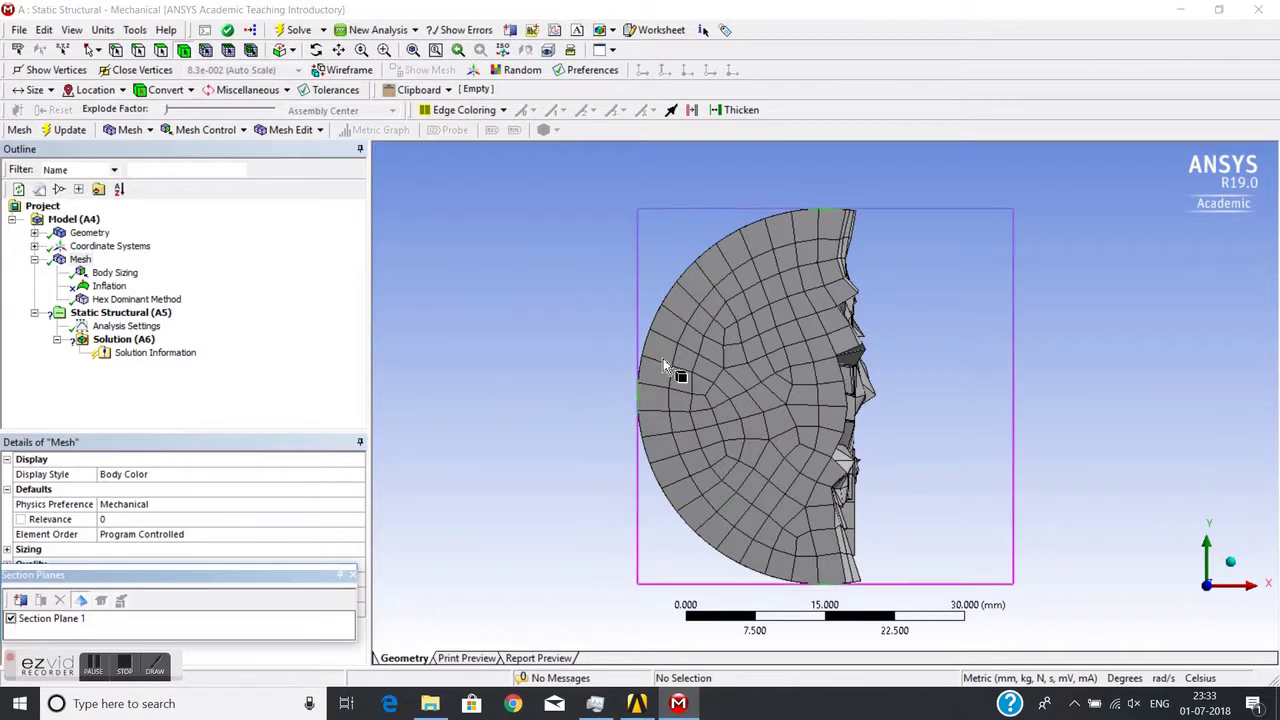
middle_drag(677, 360, 608, 323)
scroll(660, 295, down, 2)
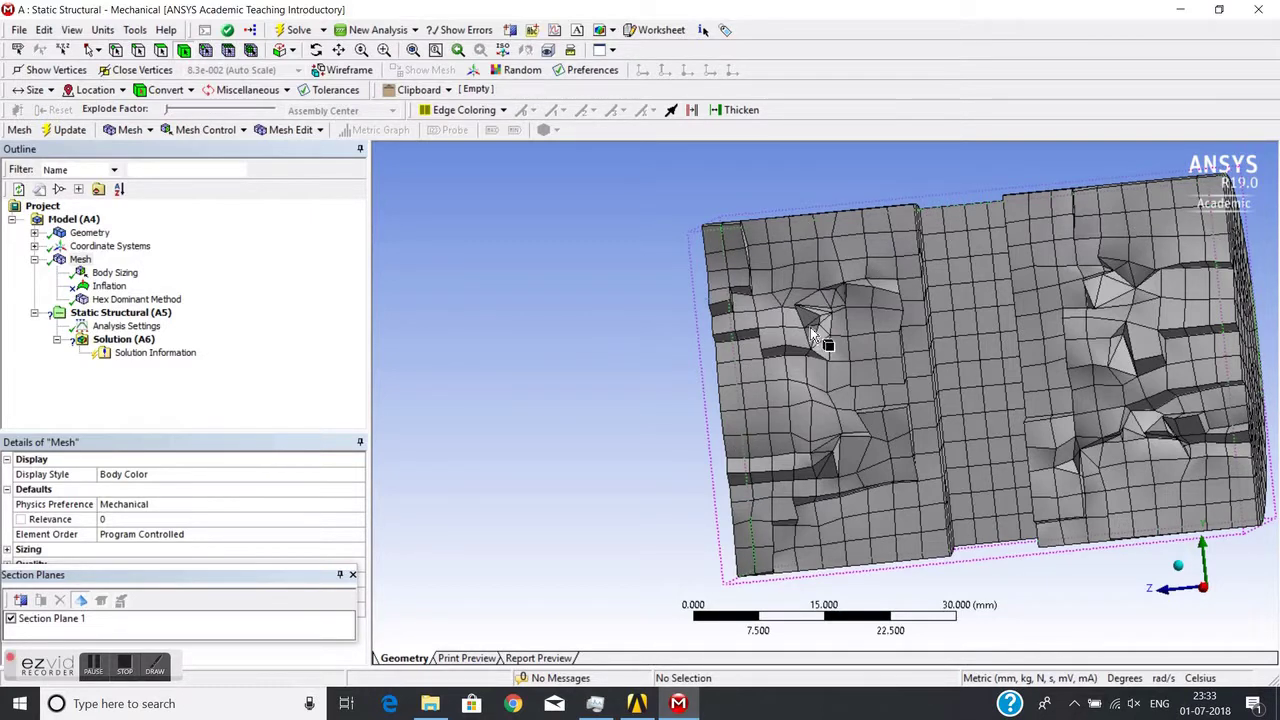
middle_drag(813, 333, 835, 302)
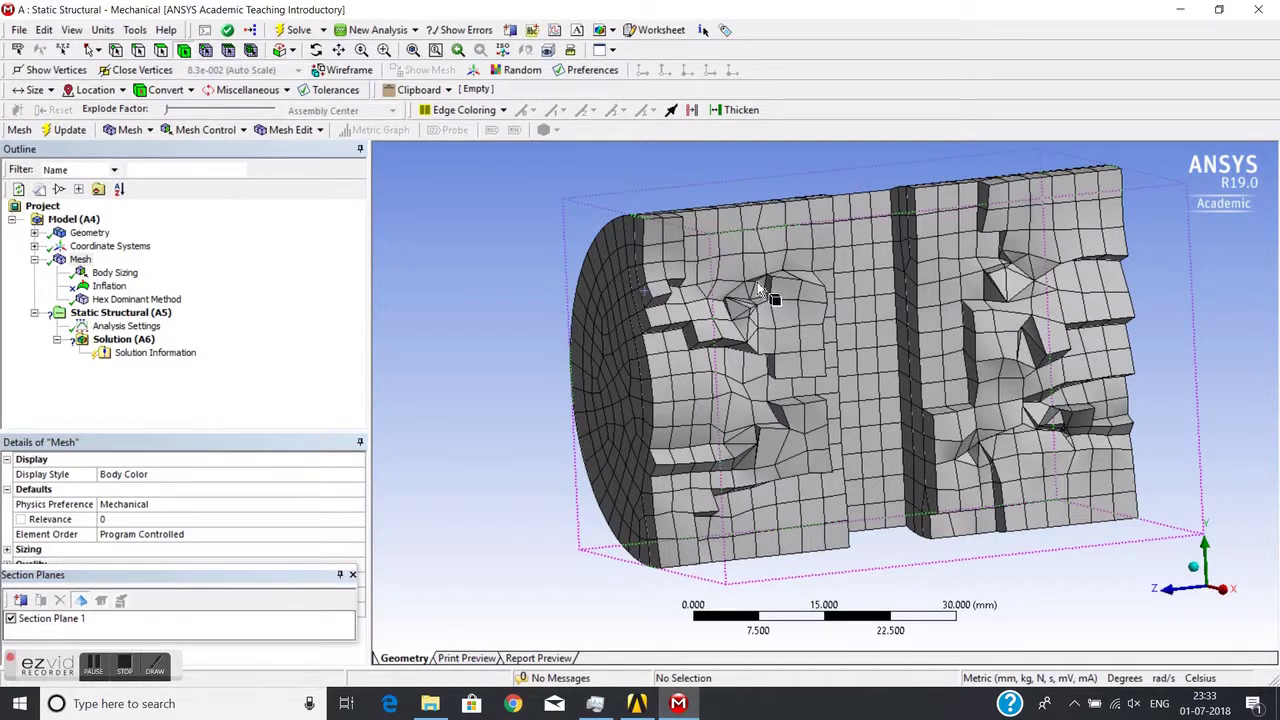
scroll(760, 285, up, 2)
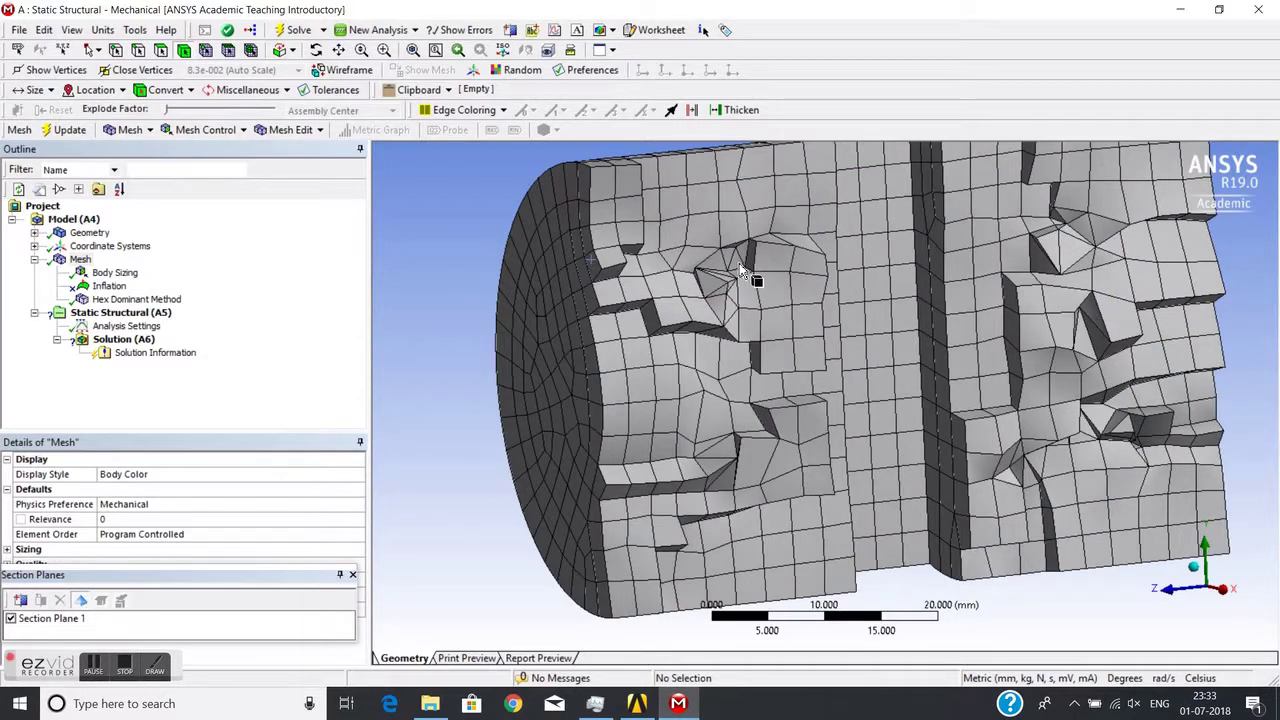
scroll(742, 271, down, 3)
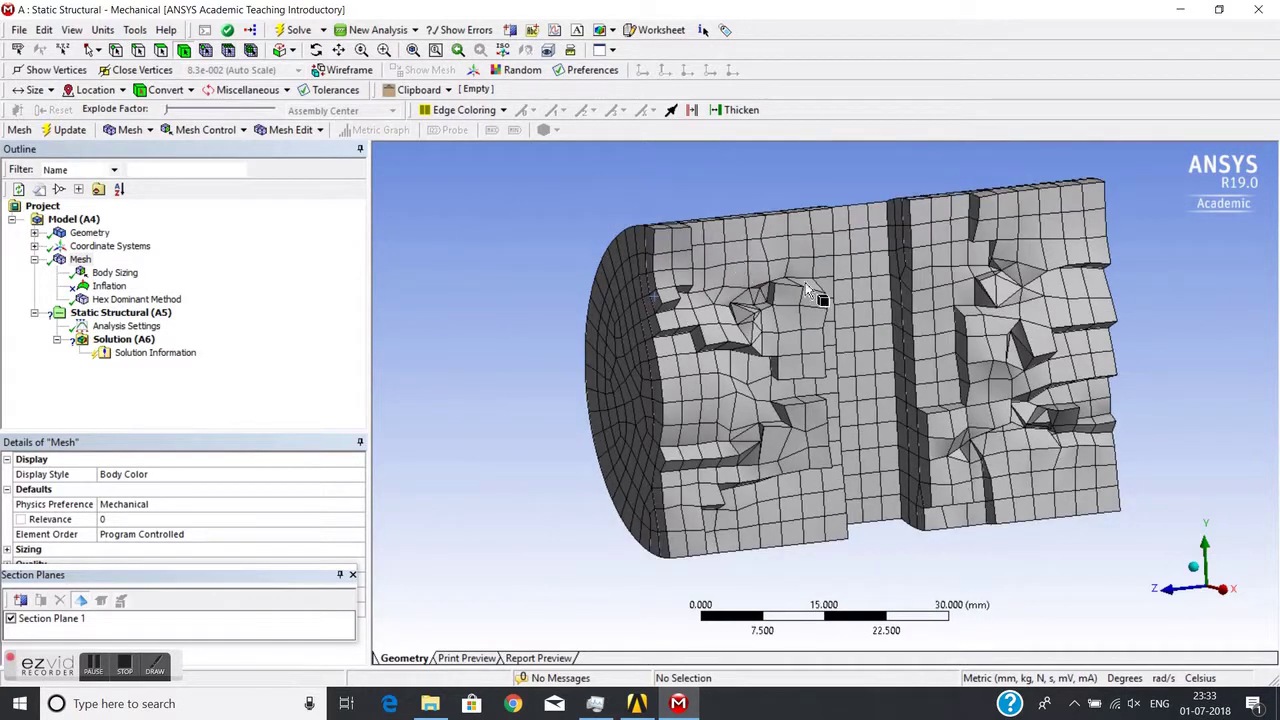